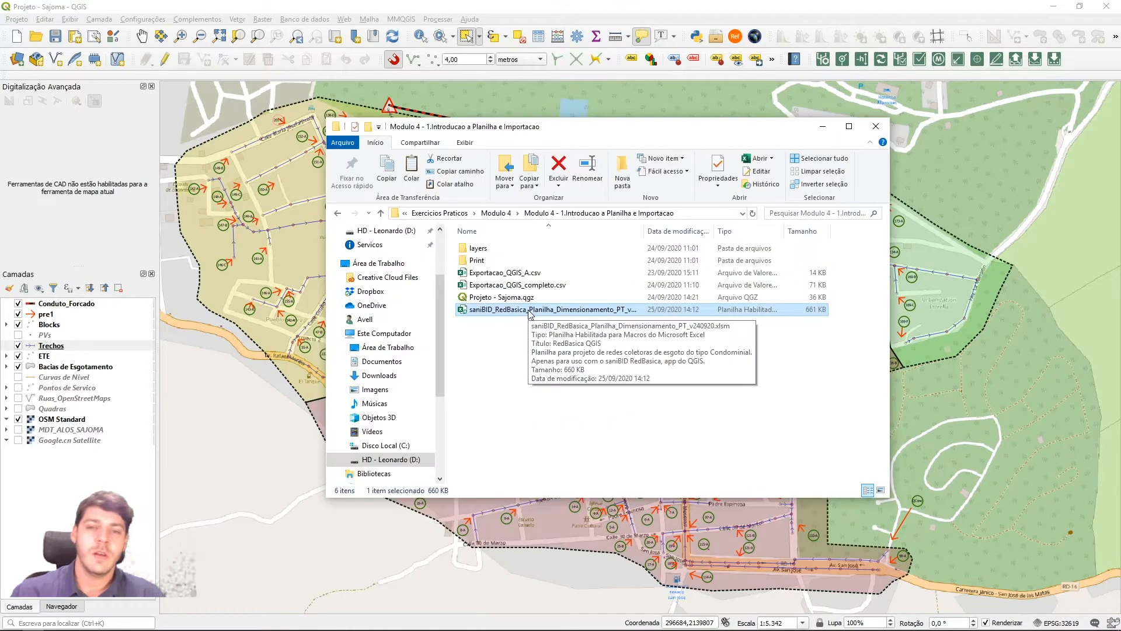
Step: Open the saniBID_RedBasica_Planilha_Dimensionamento_PT_v240920.xlsm workbook from the Modulo 4 - 1.Introducao a Planilha e Importacao folder
left_click(530, 310)
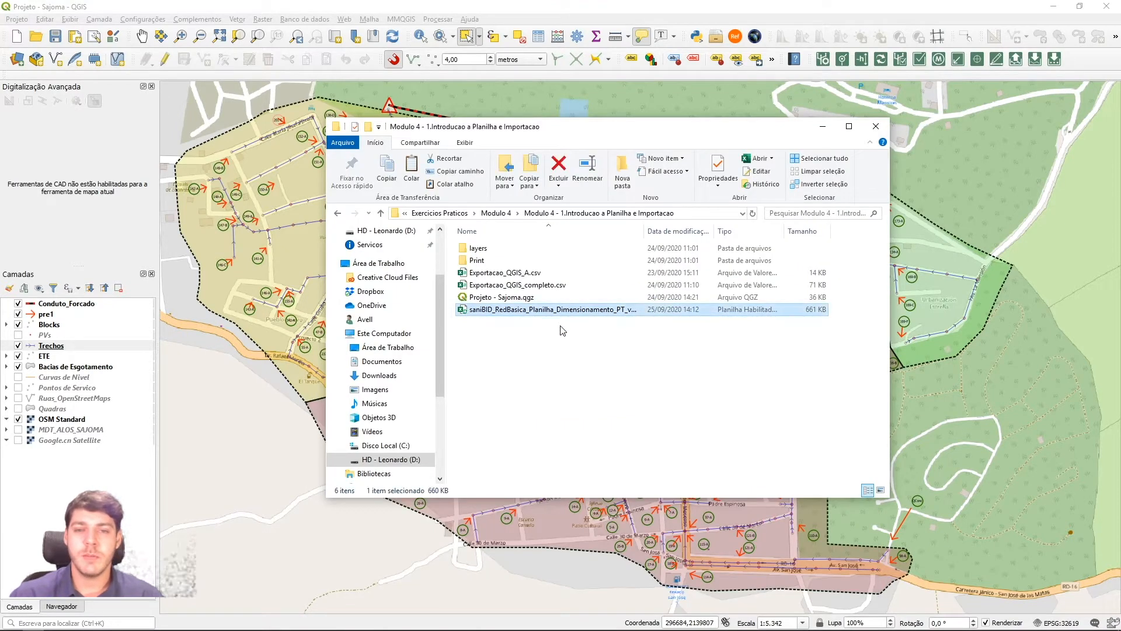
double_click(518, 313)
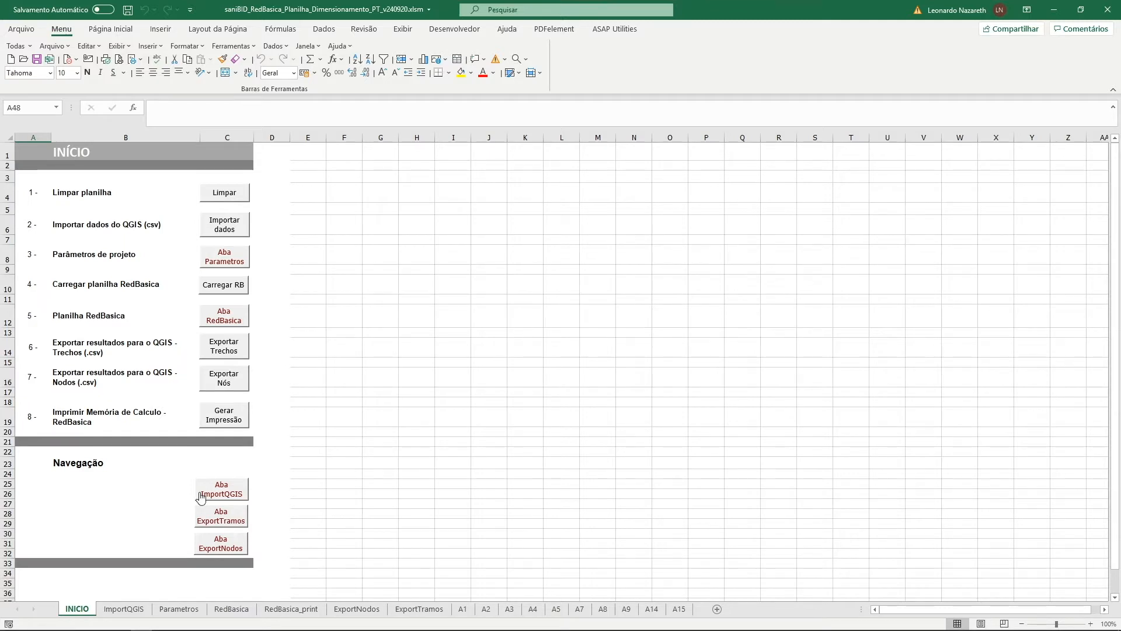
left_click(353, 192)
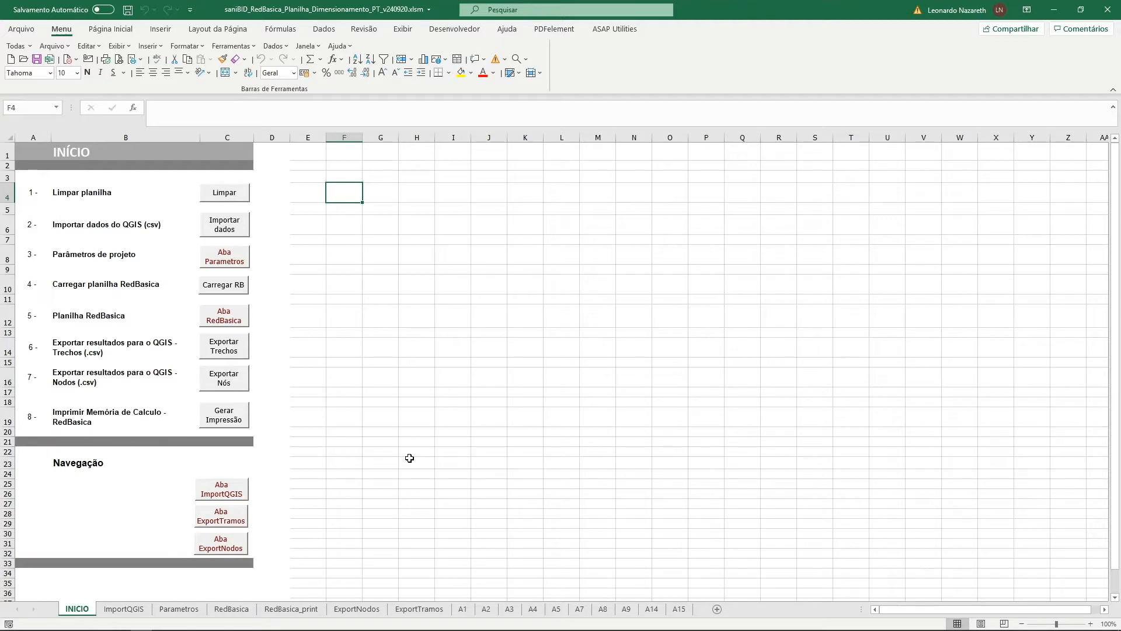
left_click(380, 227)
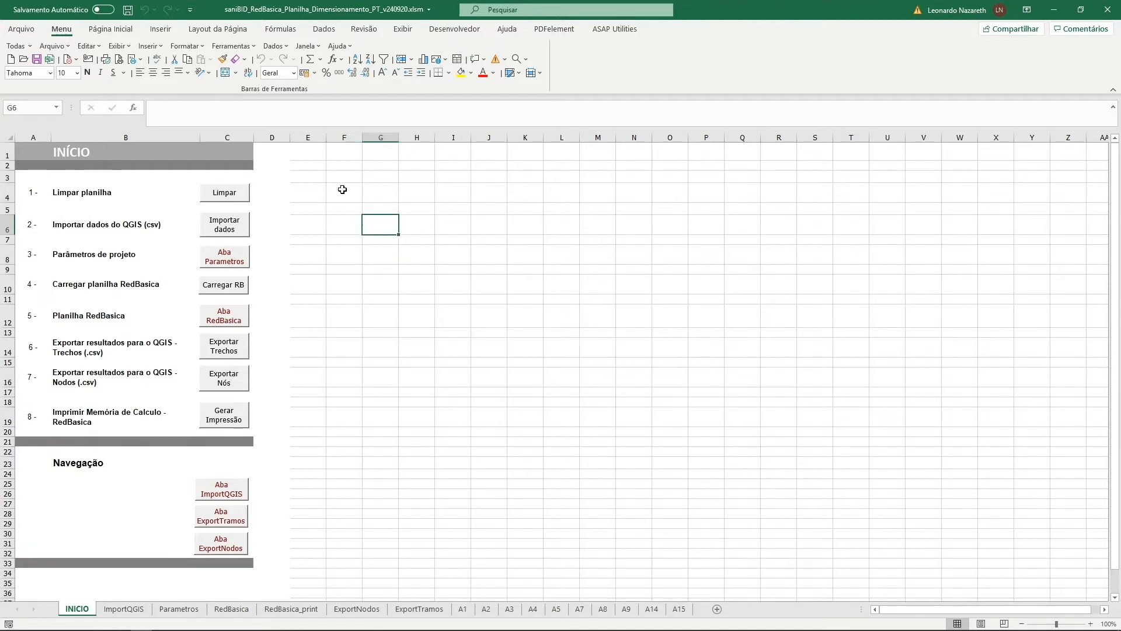
left_click(312, 151)
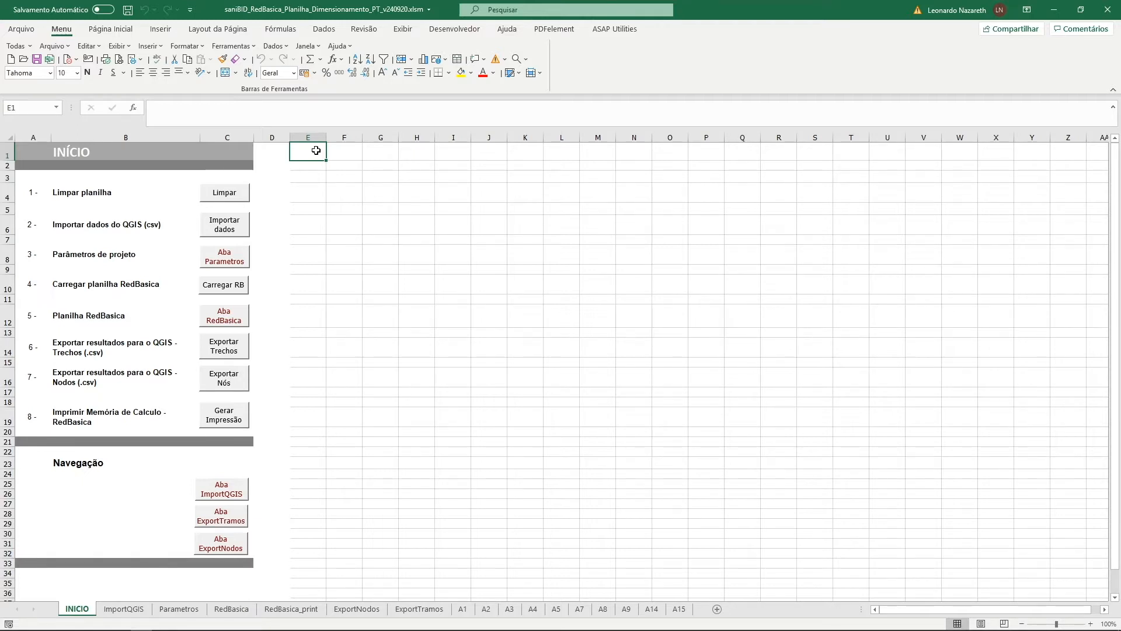
left_click(377, 192)
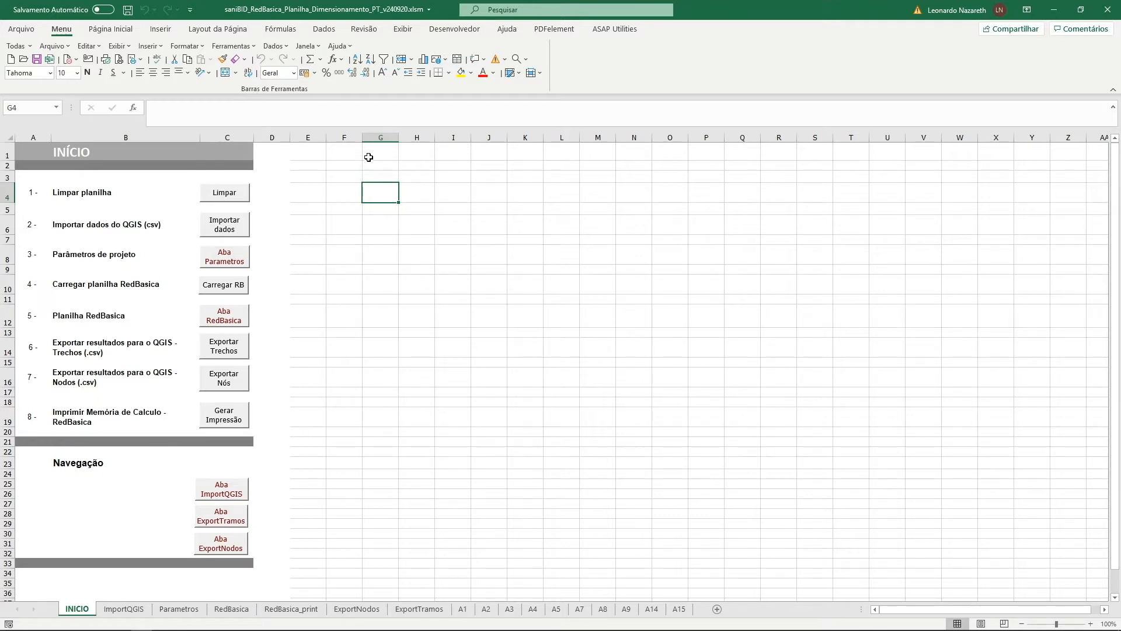
left_click_drag(354, 132, 354, 121)
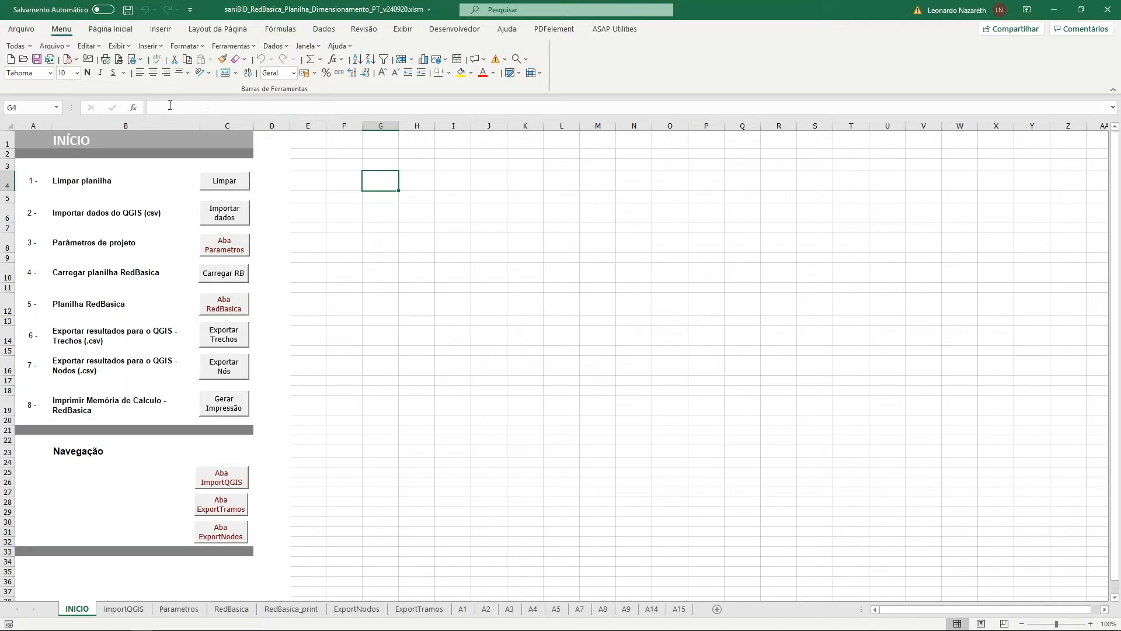
left_click(233, 111)
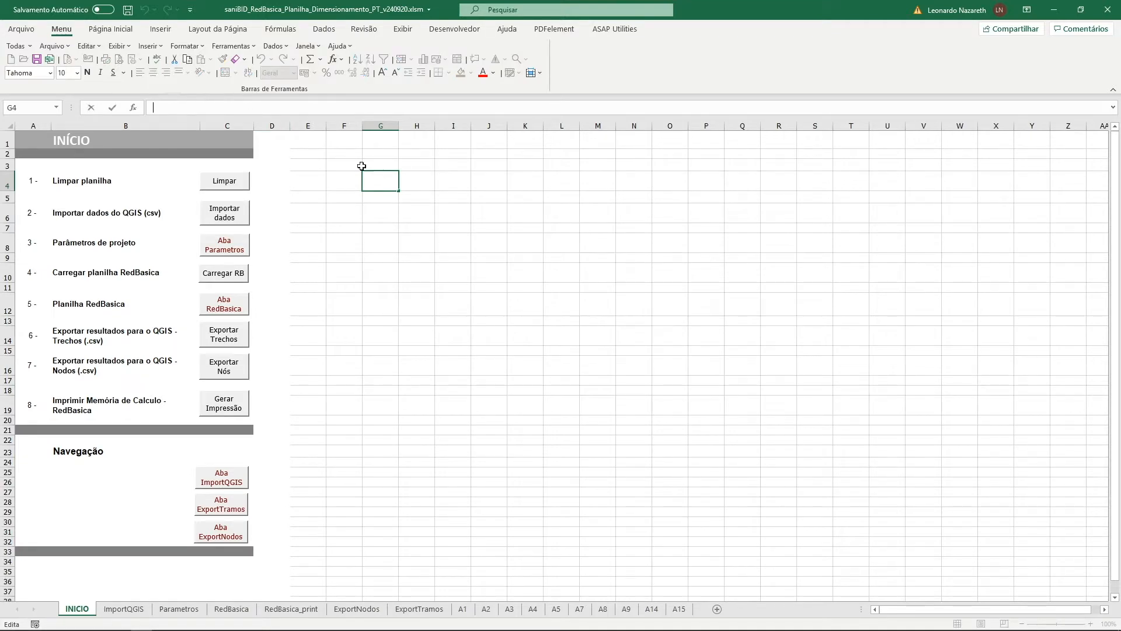
left_click(345, 179)
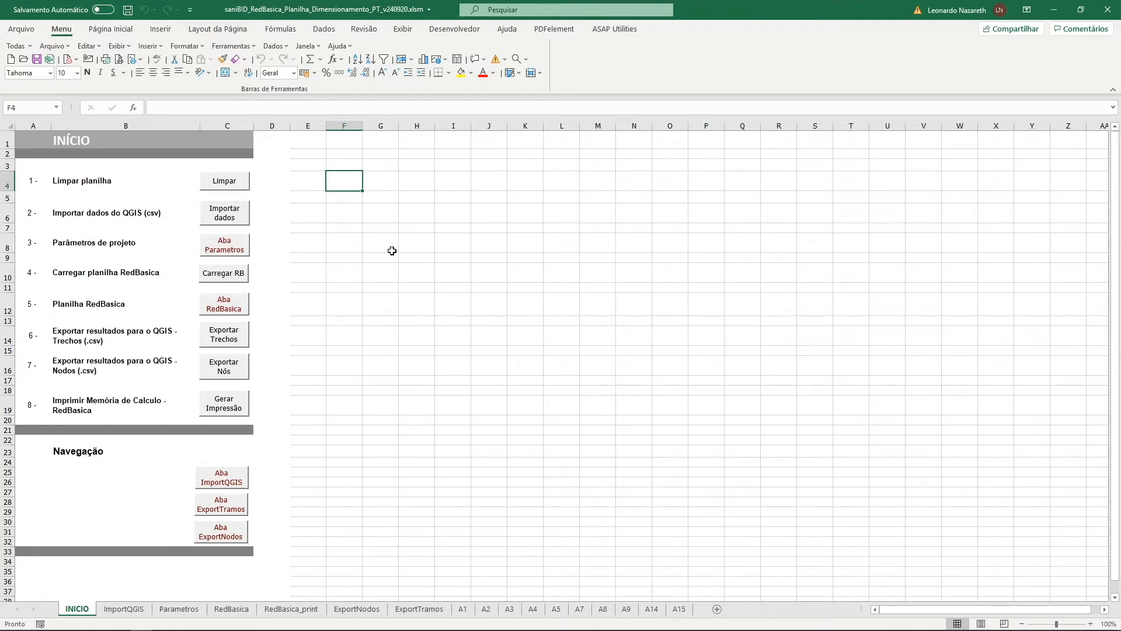
left_click(353, 215)
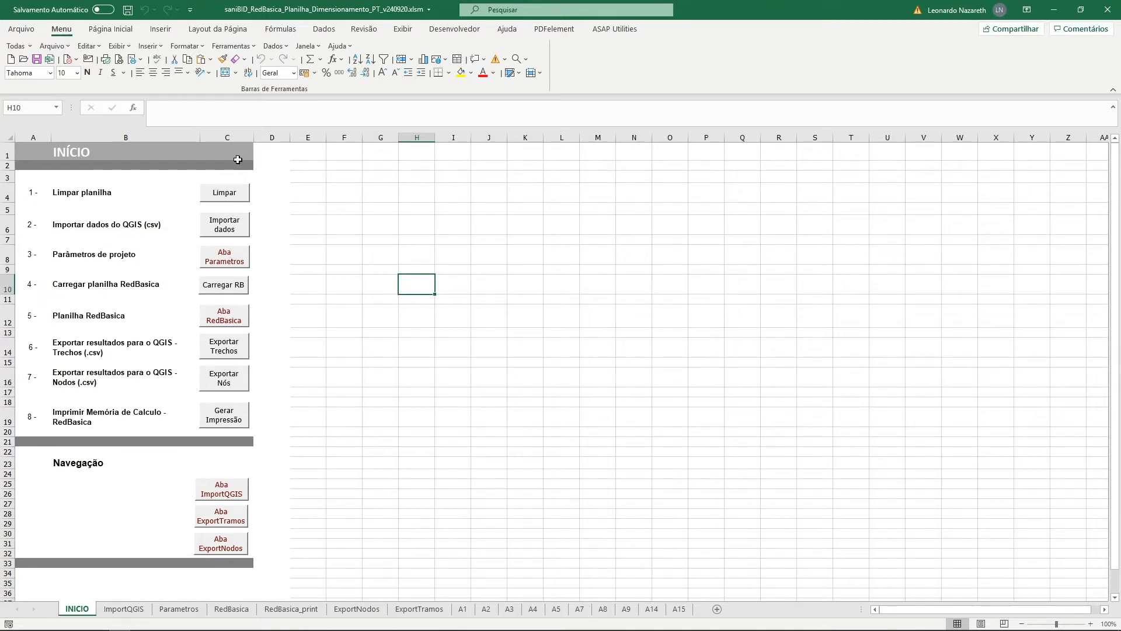
Step: Turn off the system separators in the advanced Excel options and set the decimal separator to a period and the thousands separator to a comma
left_click(22, 29)
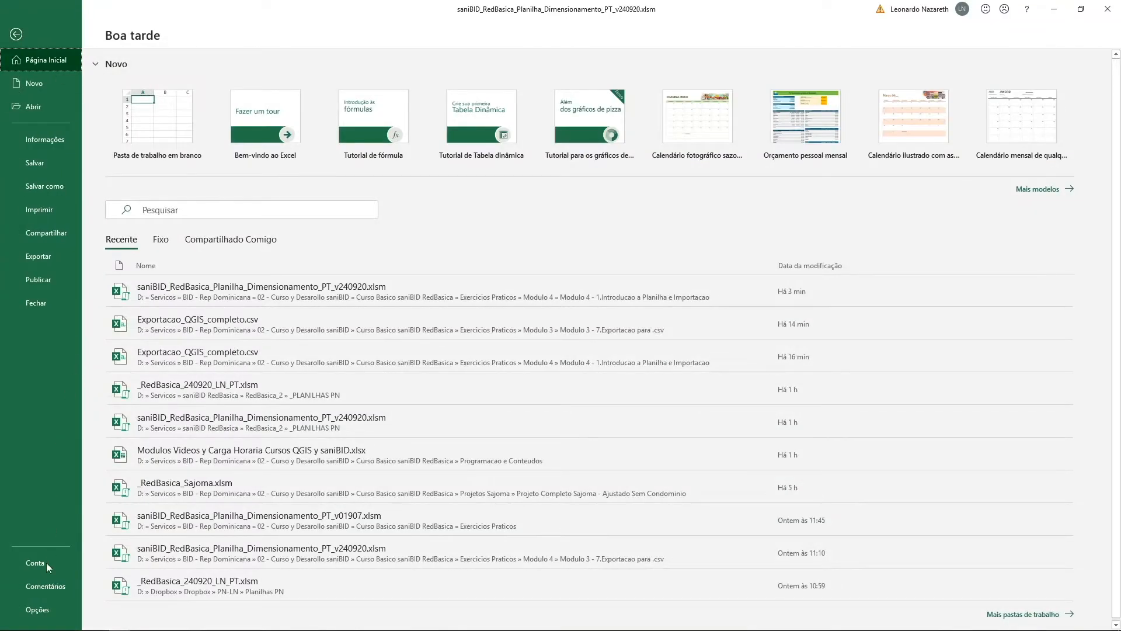
left_click(42, 614)
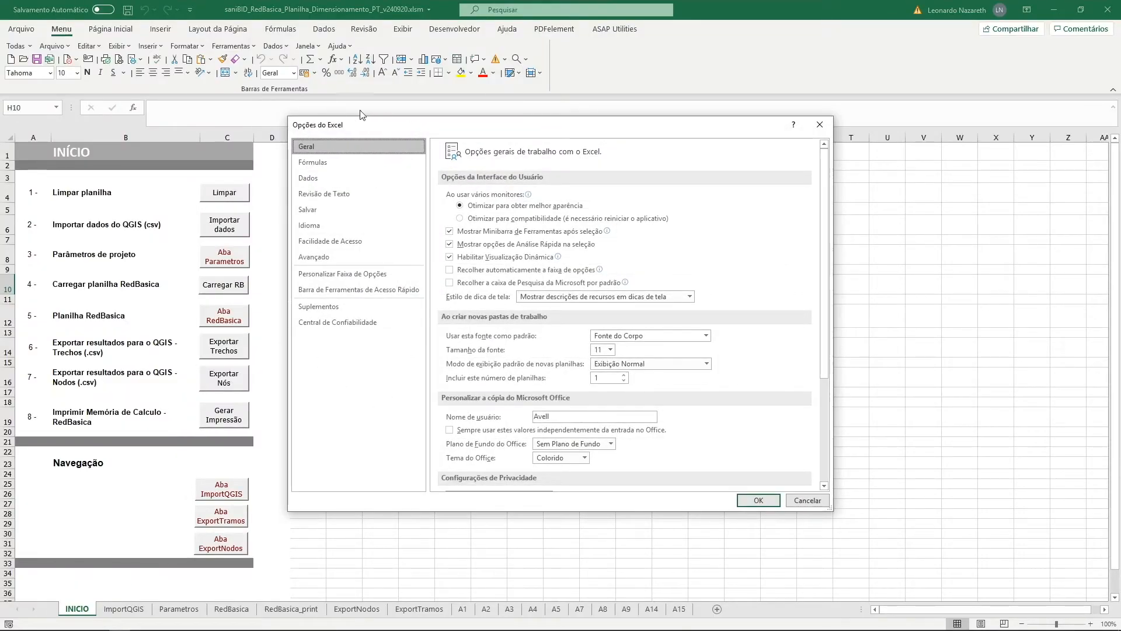
left_click(323, 260)
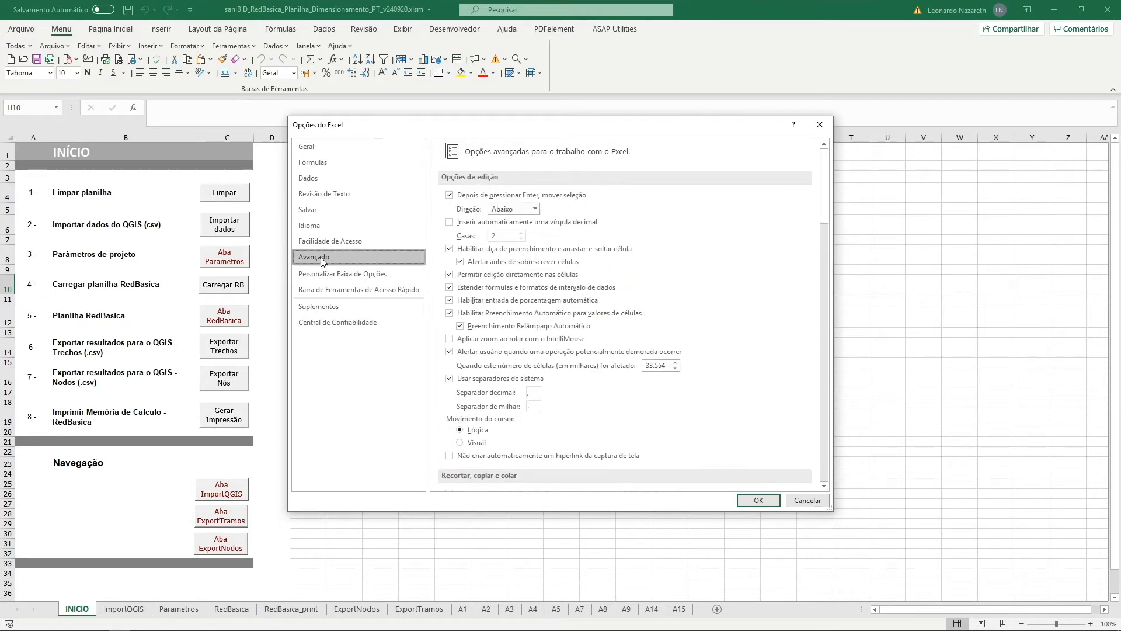
scroll(726, 295, "down", 1)
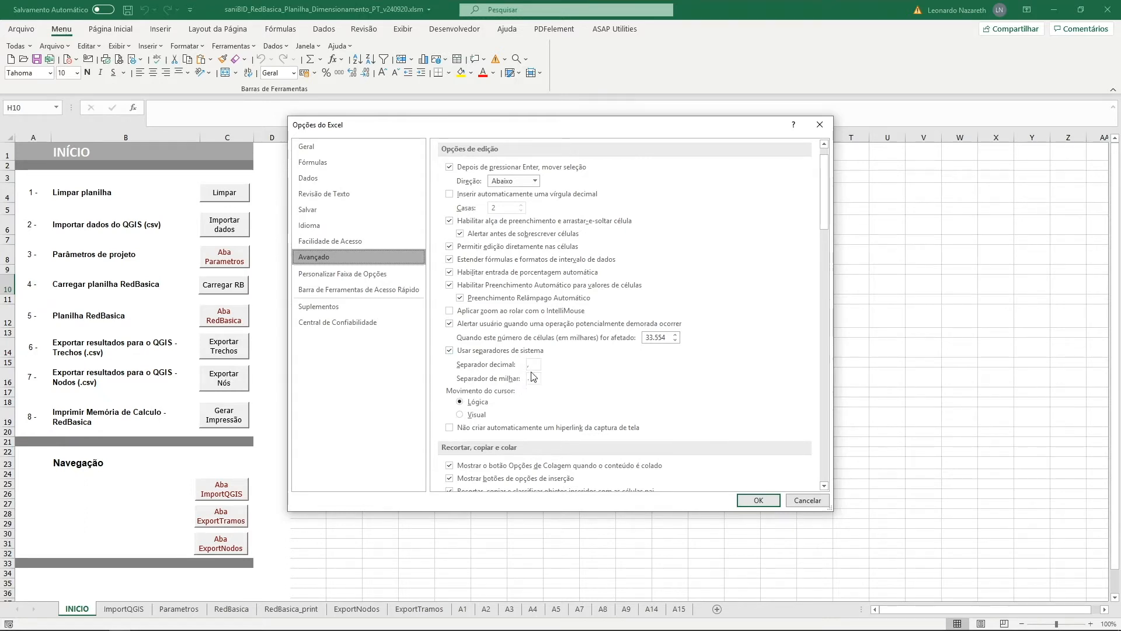
left_click(450, 351)
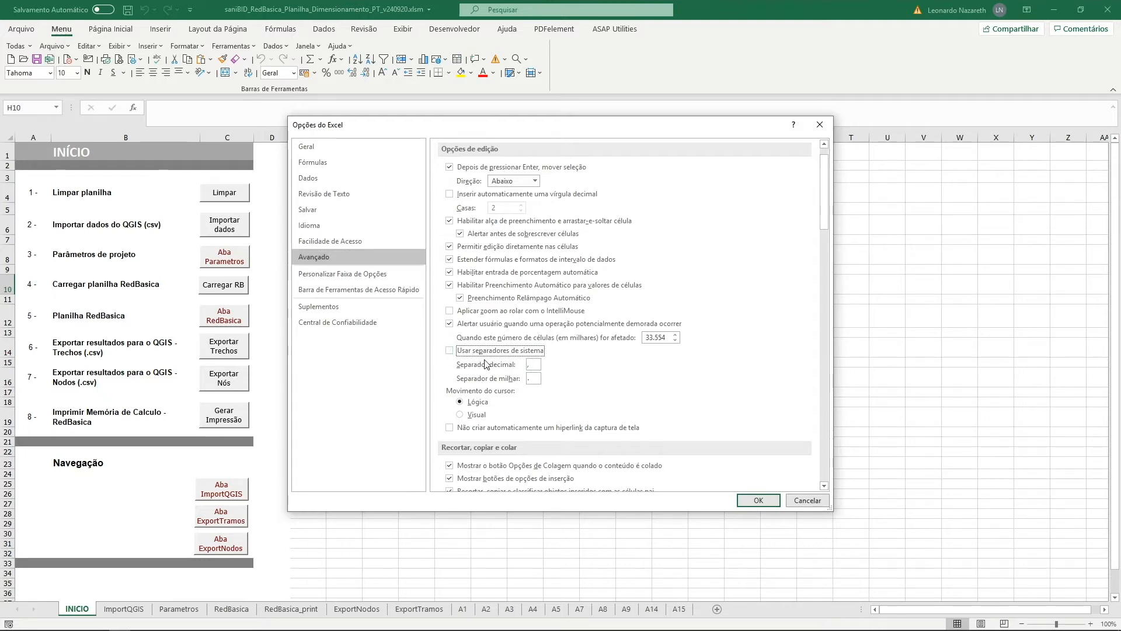
left_click(535, 363)
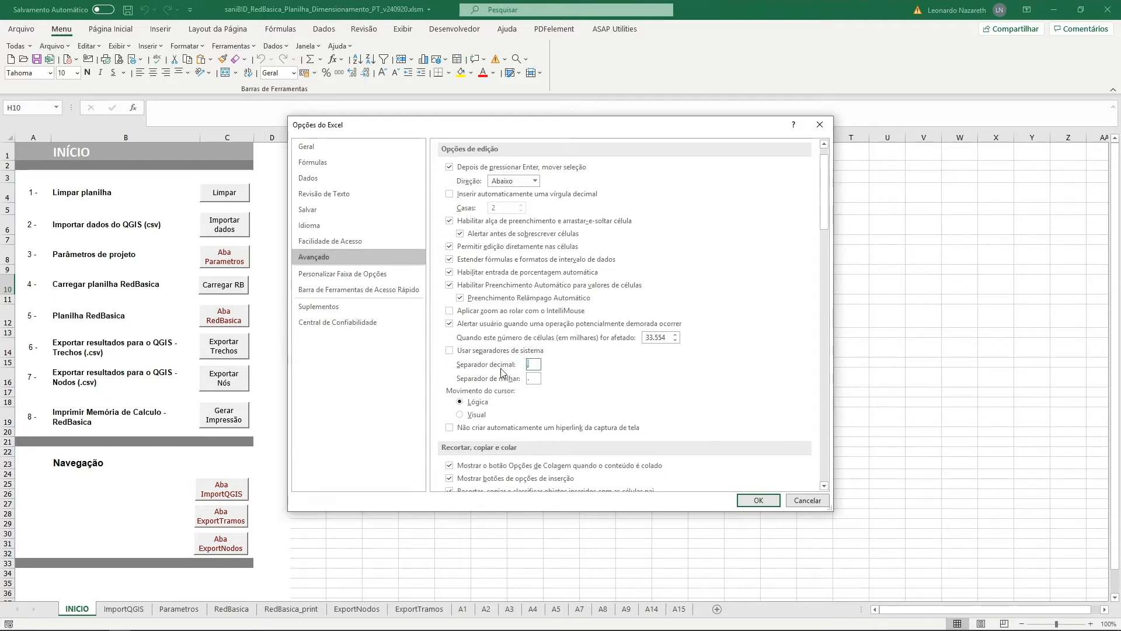
type(".")
key("Tab")
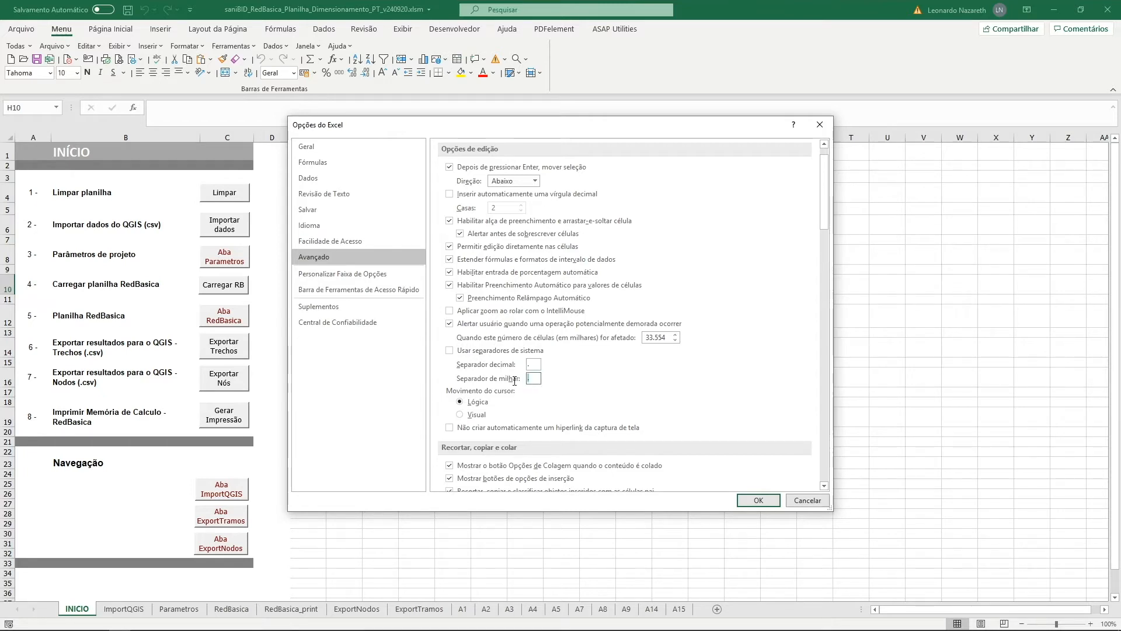
type(",")
left_click(758, 500)
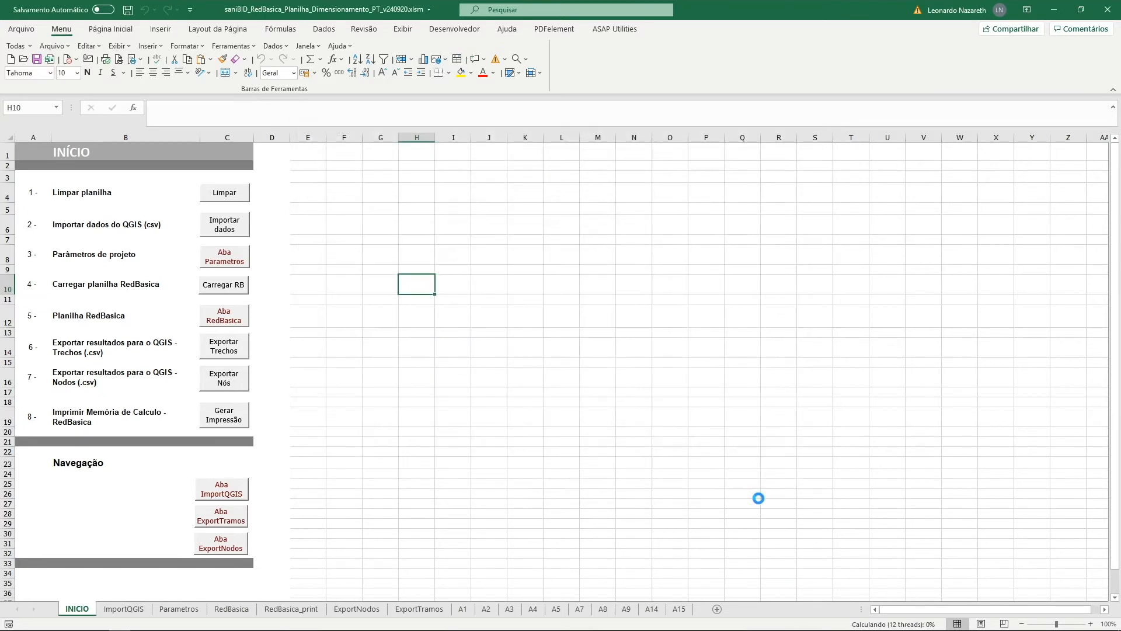
Step: Enter the test values 1.2 in cell G4 and 1200 in cell G3 of the INICIO sheet
left_click(374, 193)
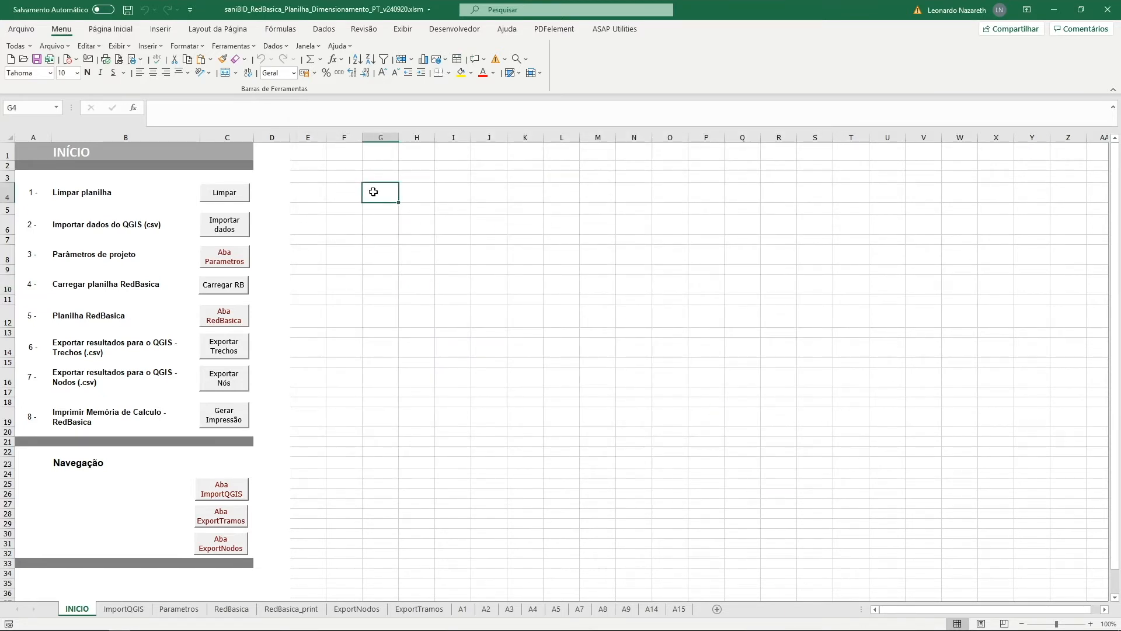
type("1.2")
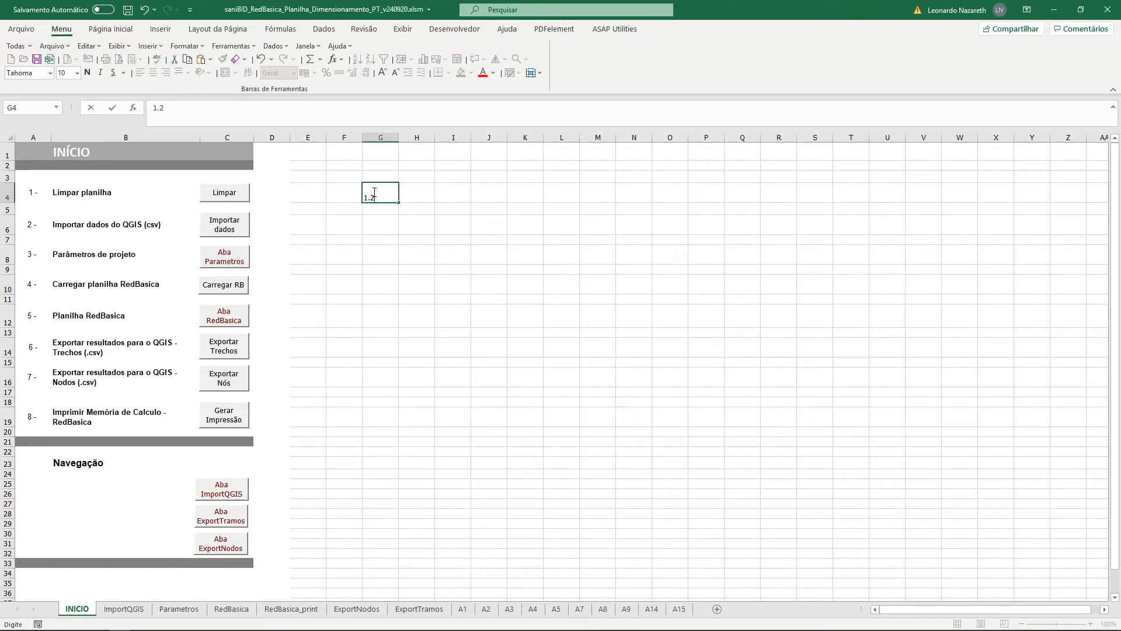
key("Return")
left_click(386, 193)
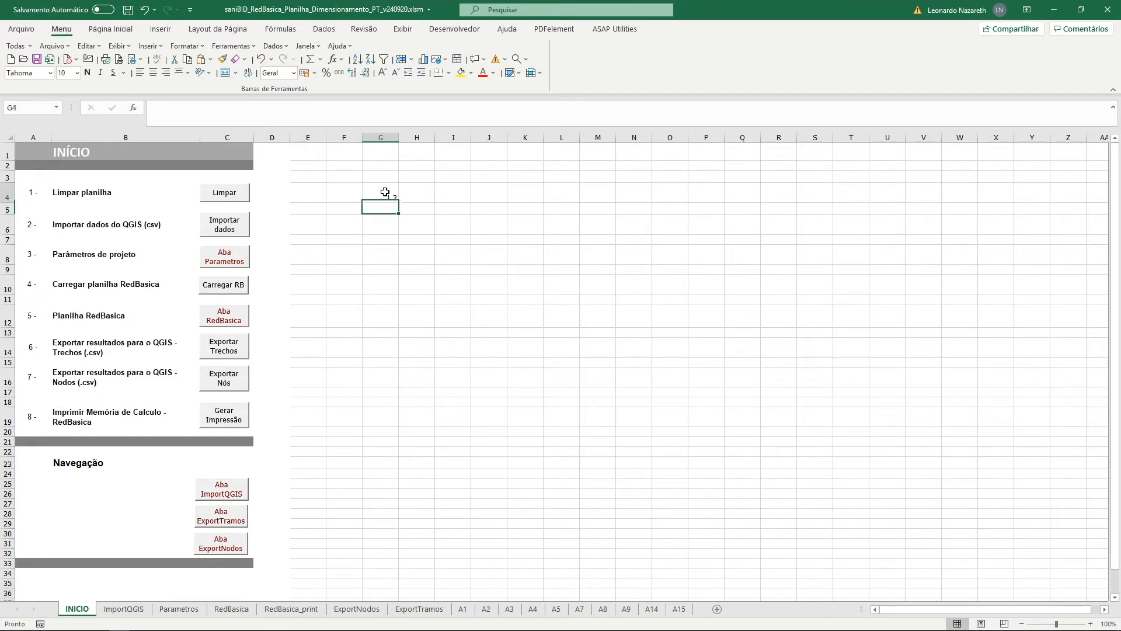
left_click(384, 178)
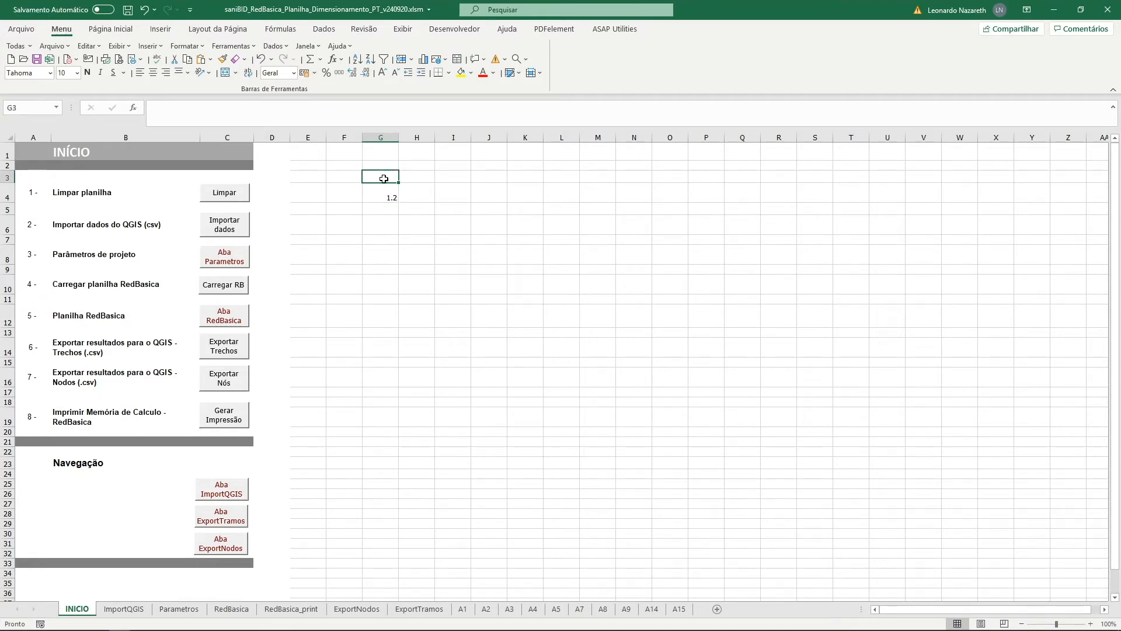
type("100")
key("Return")
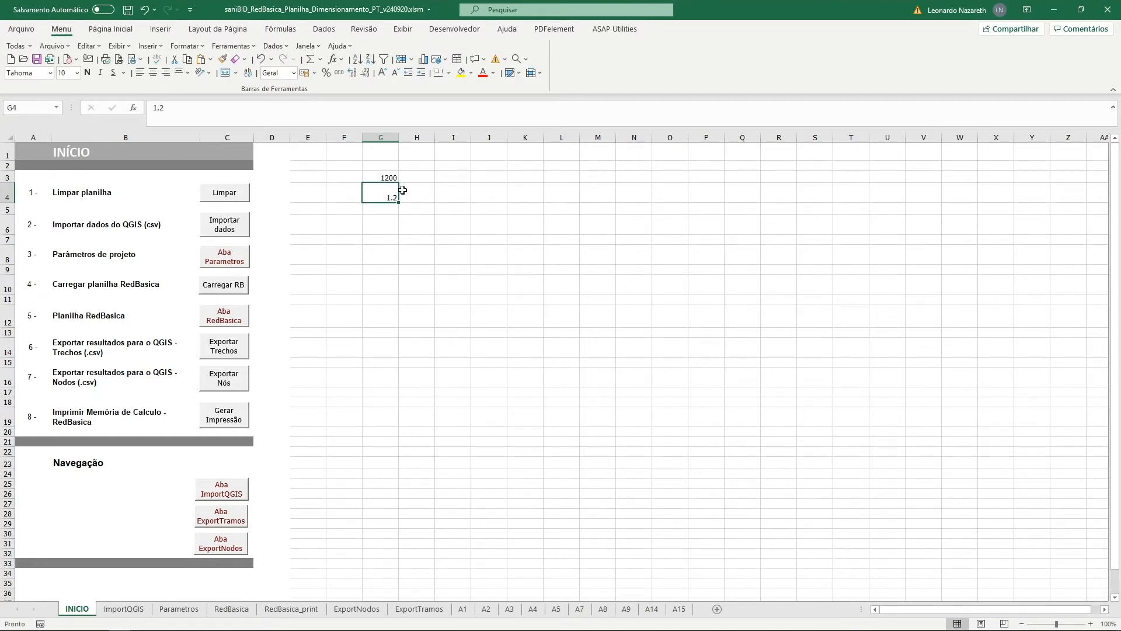
Step: Format cell G3 with a thousands separator and two decimals, and set its value to 1,200.50
left_click(383, 178)
left_click(339, 72)
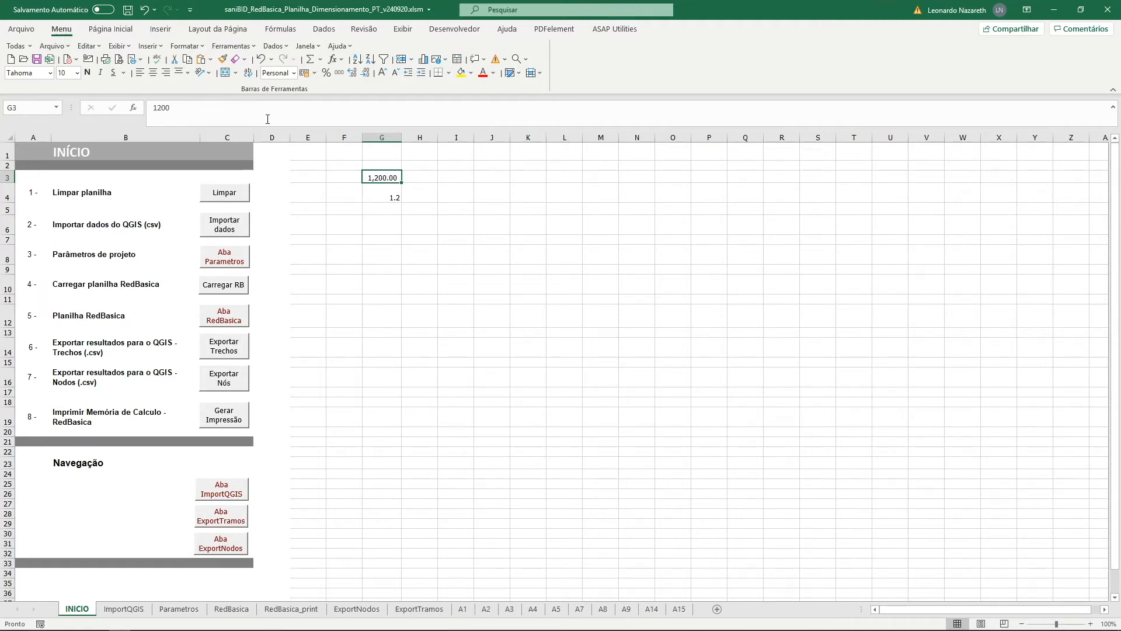
type("1,")
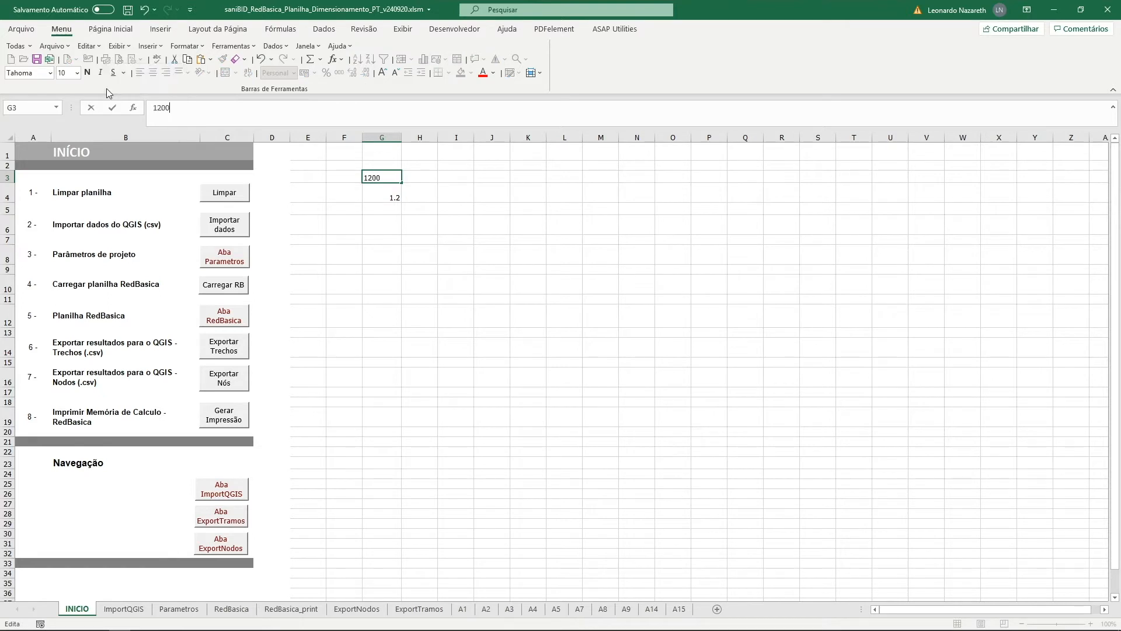
type("200.50")
key("Return")
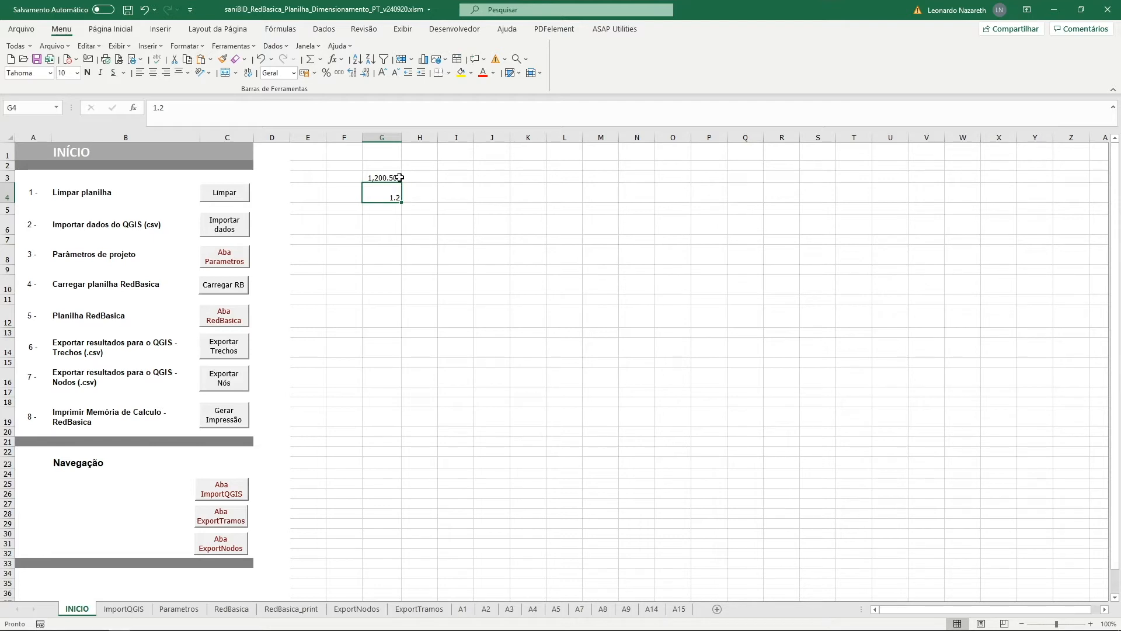
left_click_drag(387, 175, 389, 193)
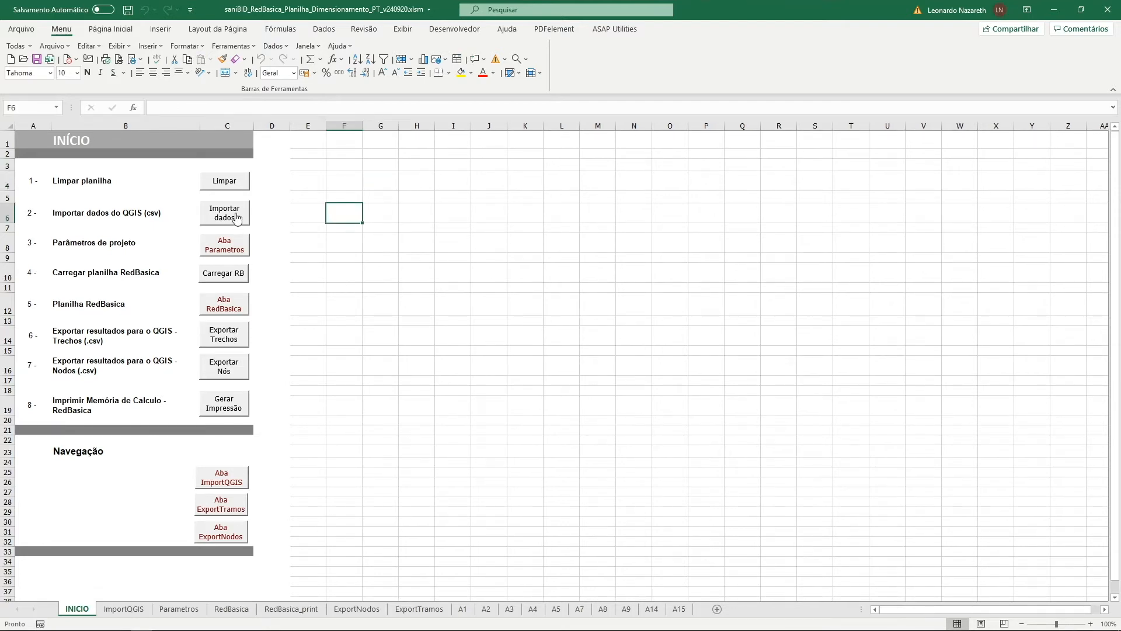
Step: Start the QGIS data import and browse to the Modulo 4 - 1.Introducao a Planilha e Importacao folder using its path copied from File Explorer
left_click(57, 214)
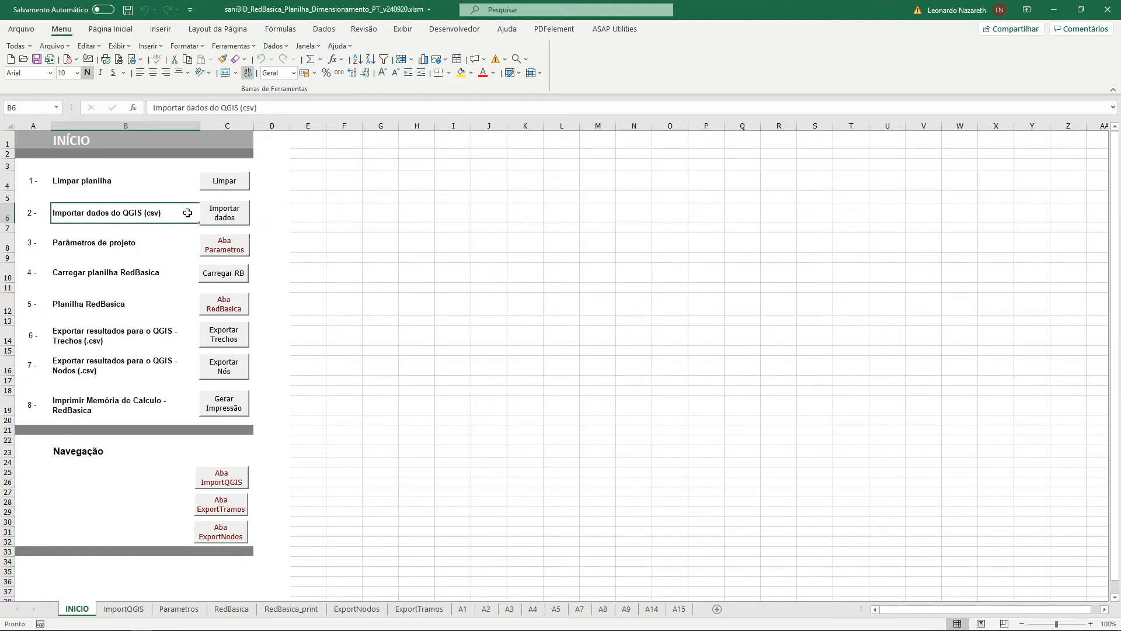
left_click(229, 218)
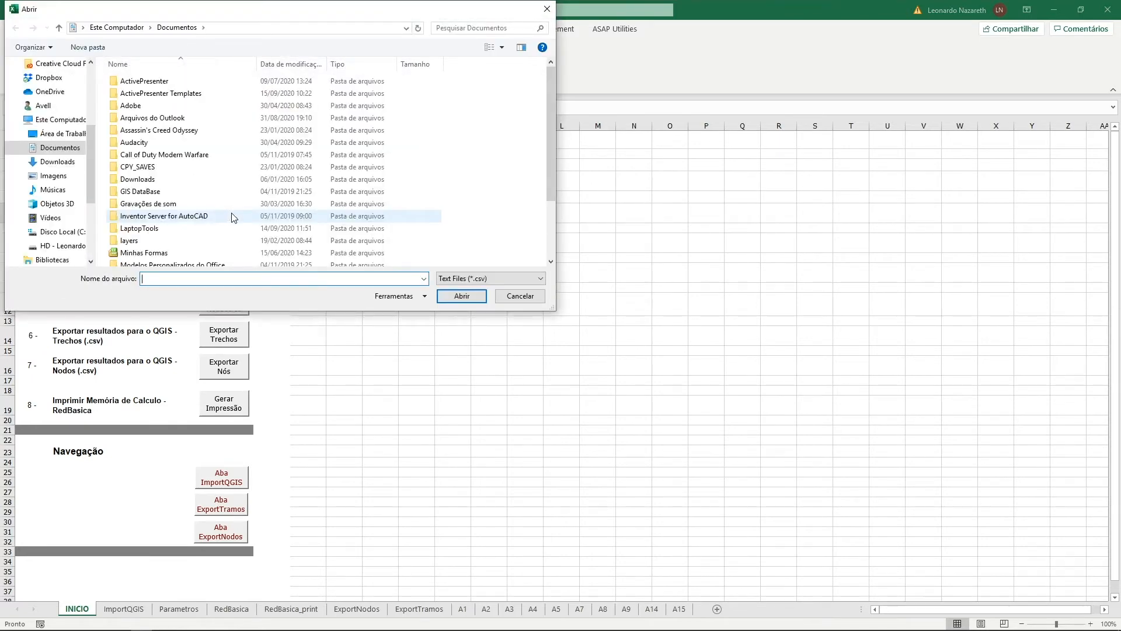
left_click(33, 624)
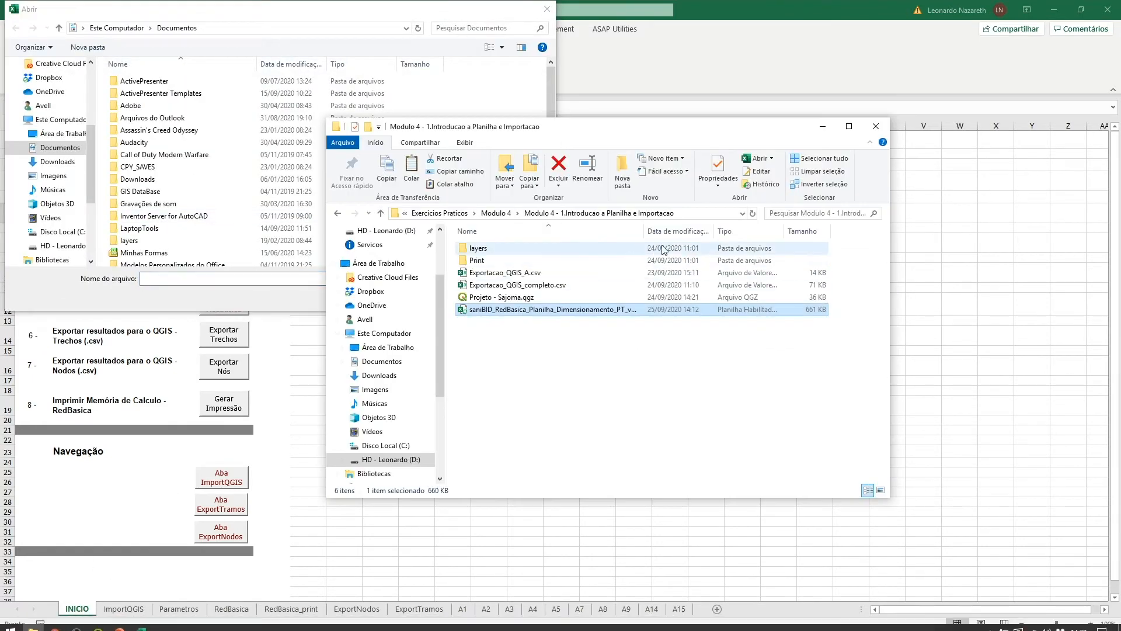
left_click(695, 213)
left_click(349, 9)
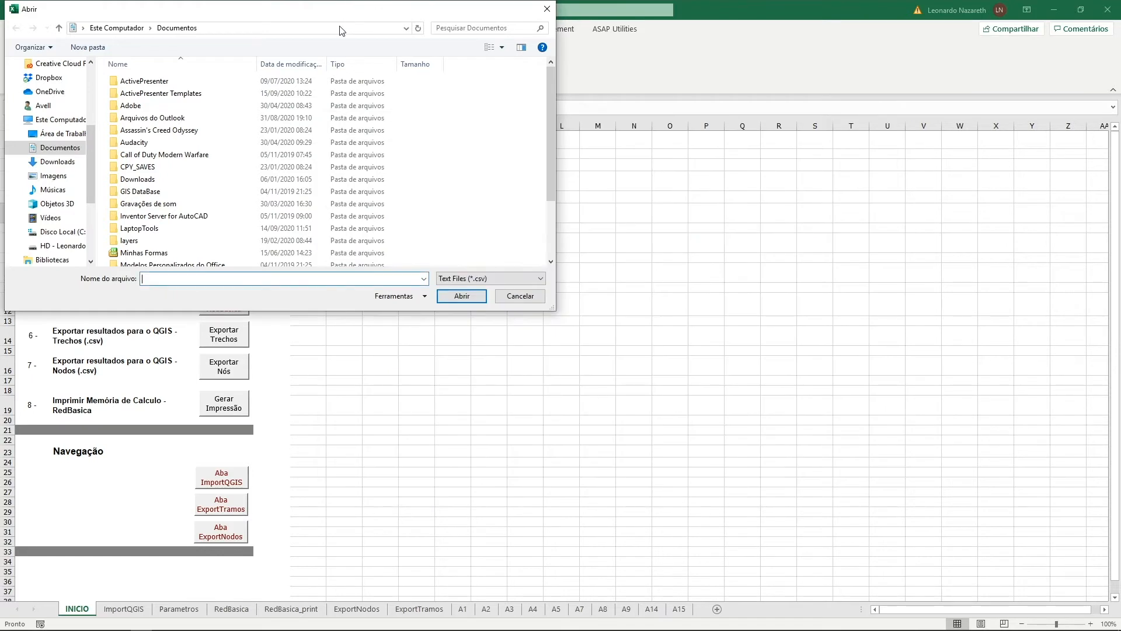
left_click(342, 29)
key("ctrl+v")
key("Return")
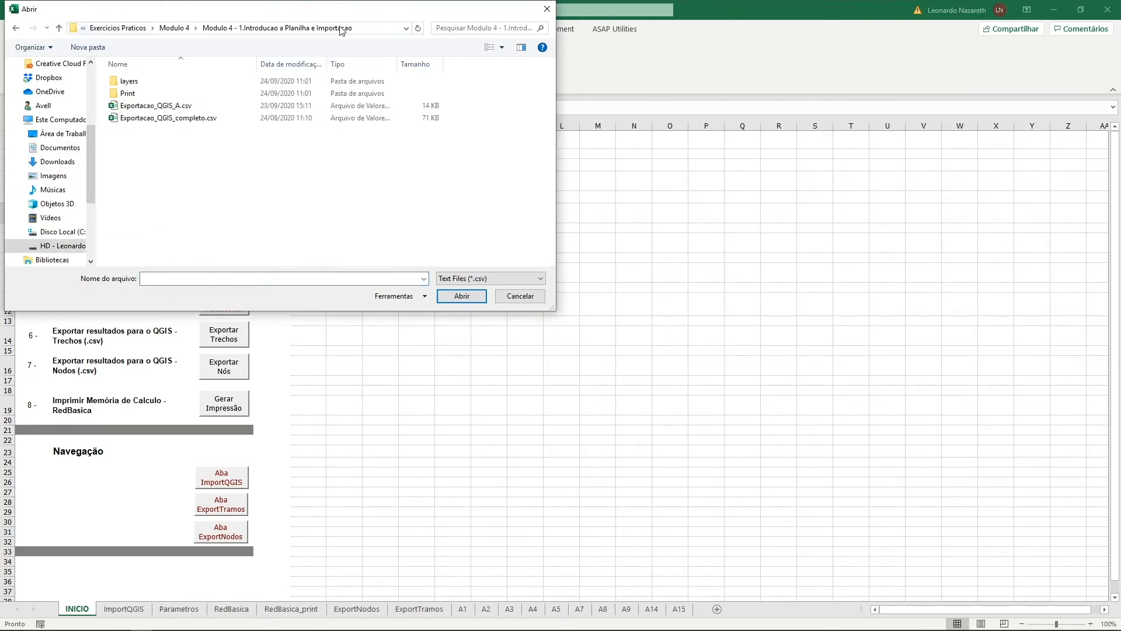
Step: Import the data from Exportacao_QGIS_completo.csv into the workbook and dismiss the closing message
left_click(173, 118)
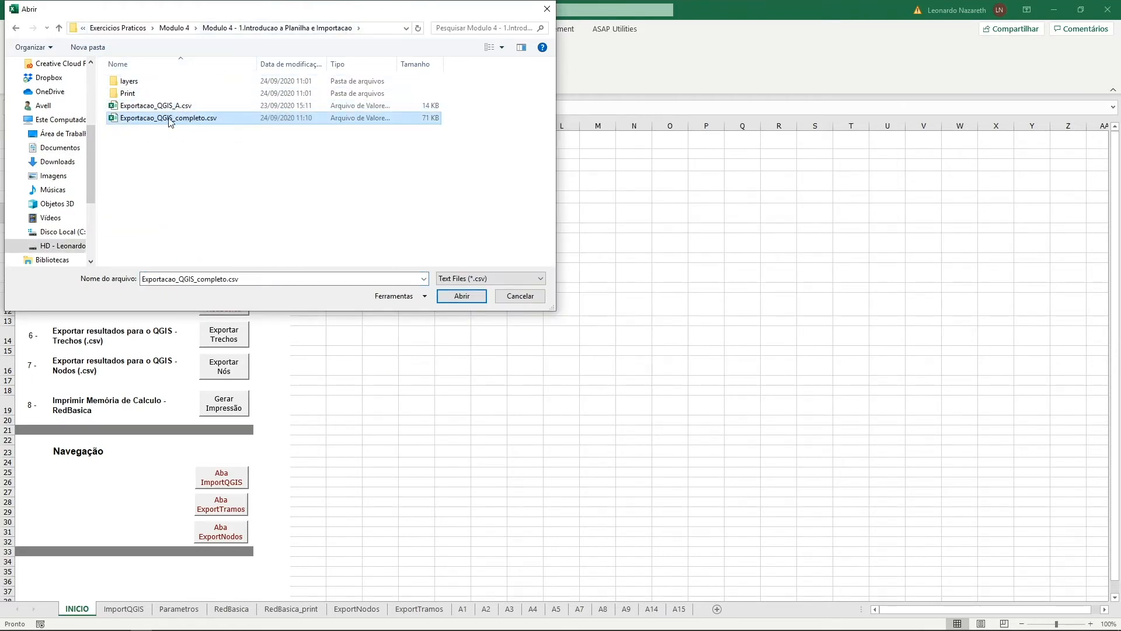
left_click(478, 298)
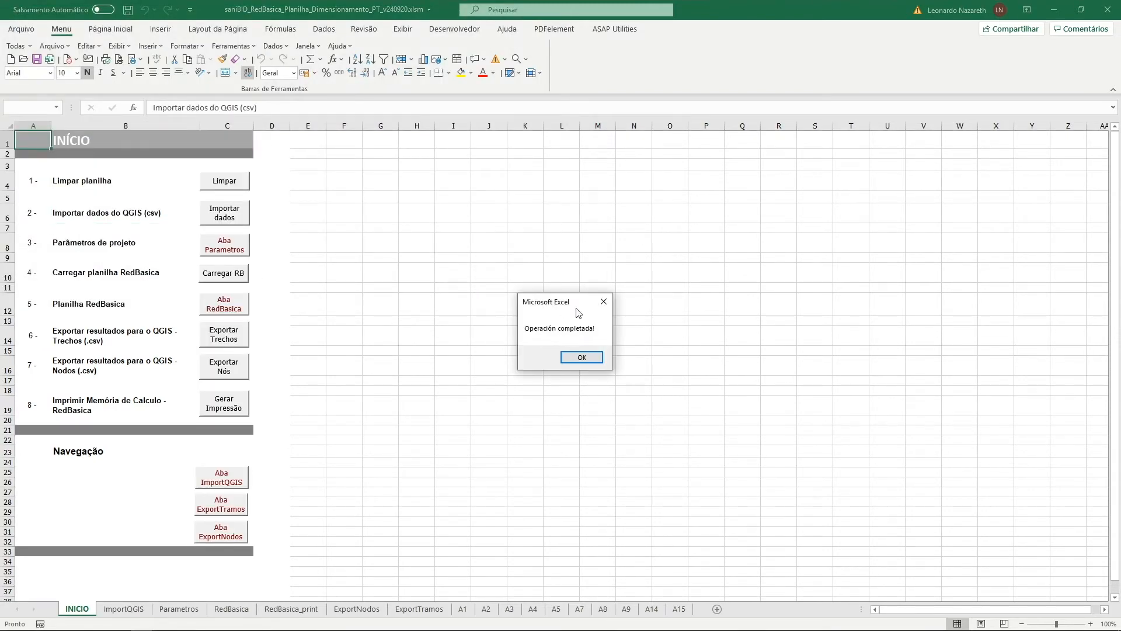
left_click(581, 357)
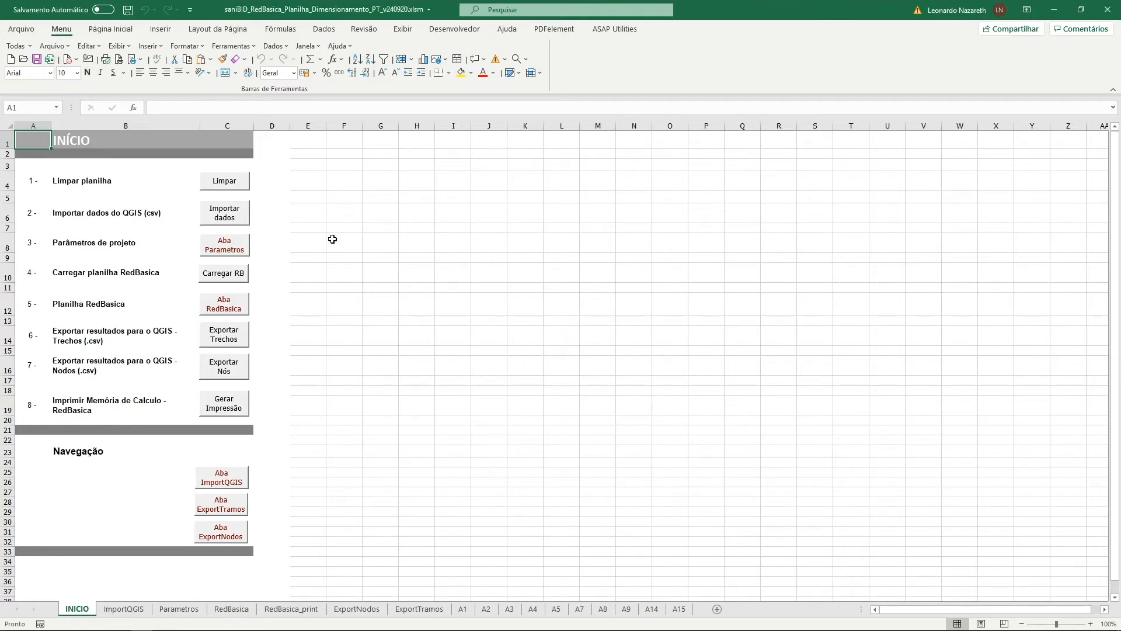
Step: Review the imported collector stretches and their columns on the ImportQGIS sheet and return to the INICIO sheet
left_click(116, 610)
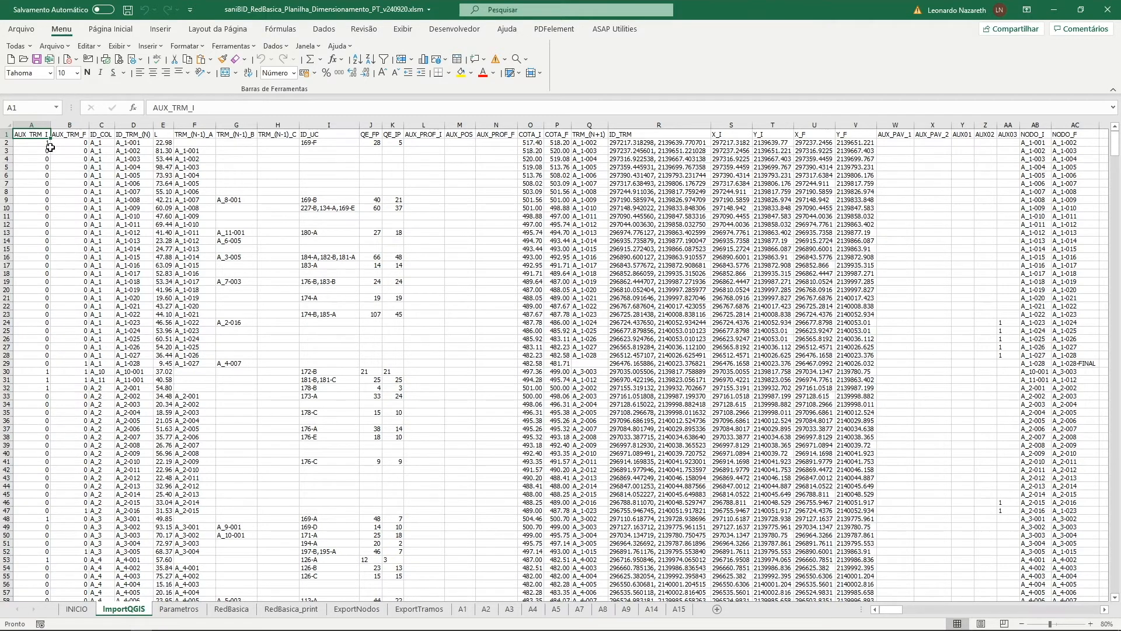
left_click_drag(135, 143, 130, 208)
left_click(129, 232)
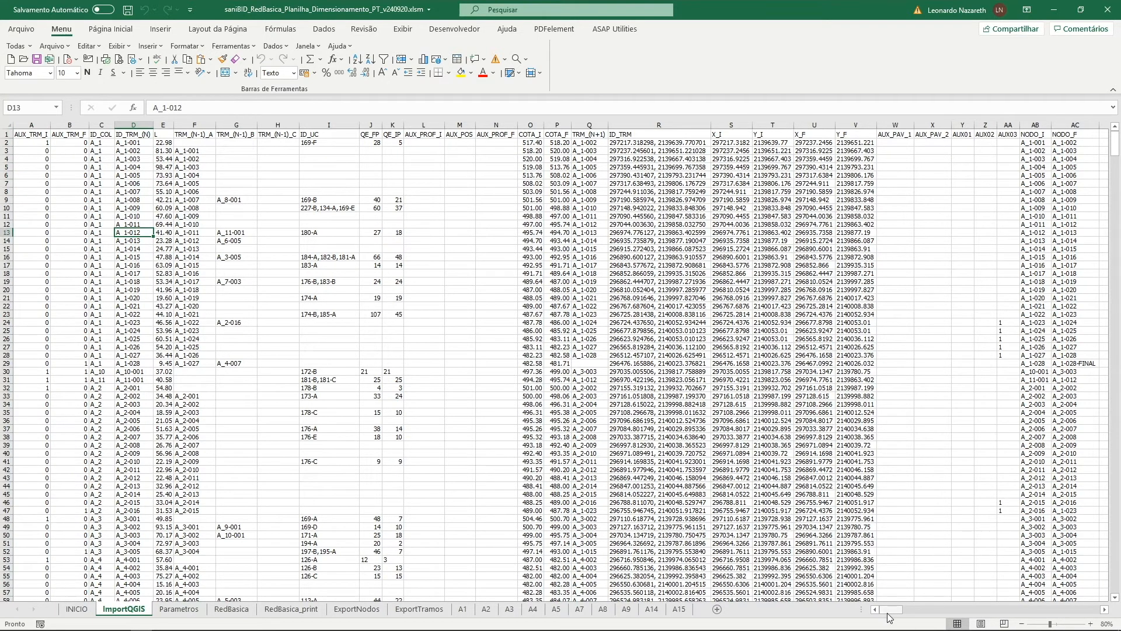
left_click_drag(888, 618, 890, 615)
left_click(28, 134)
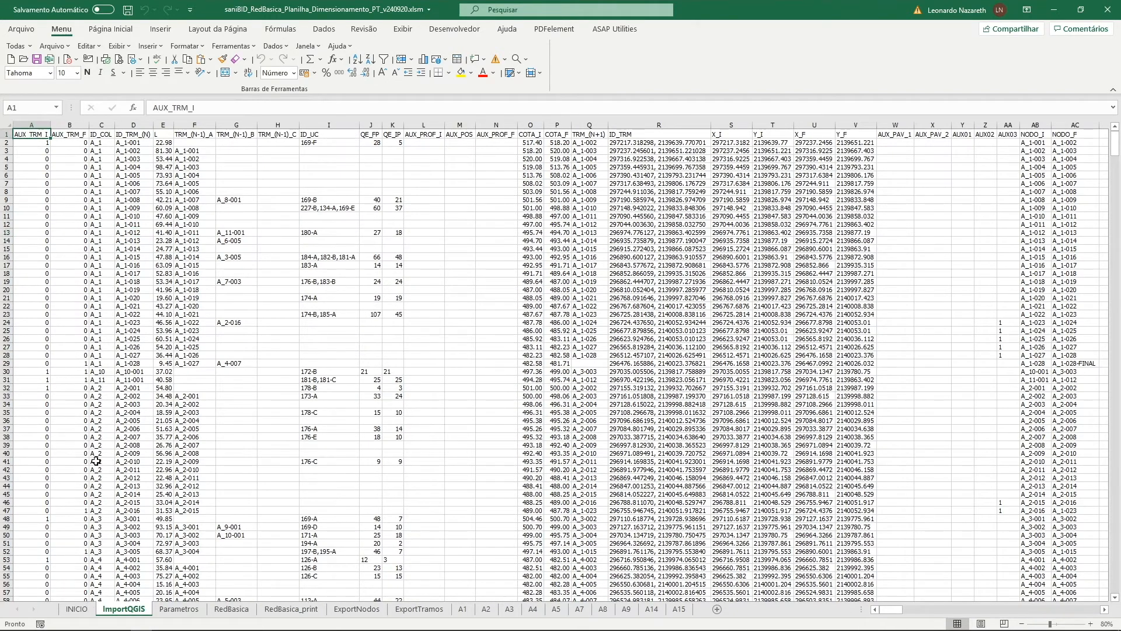
left_click(77, 613)
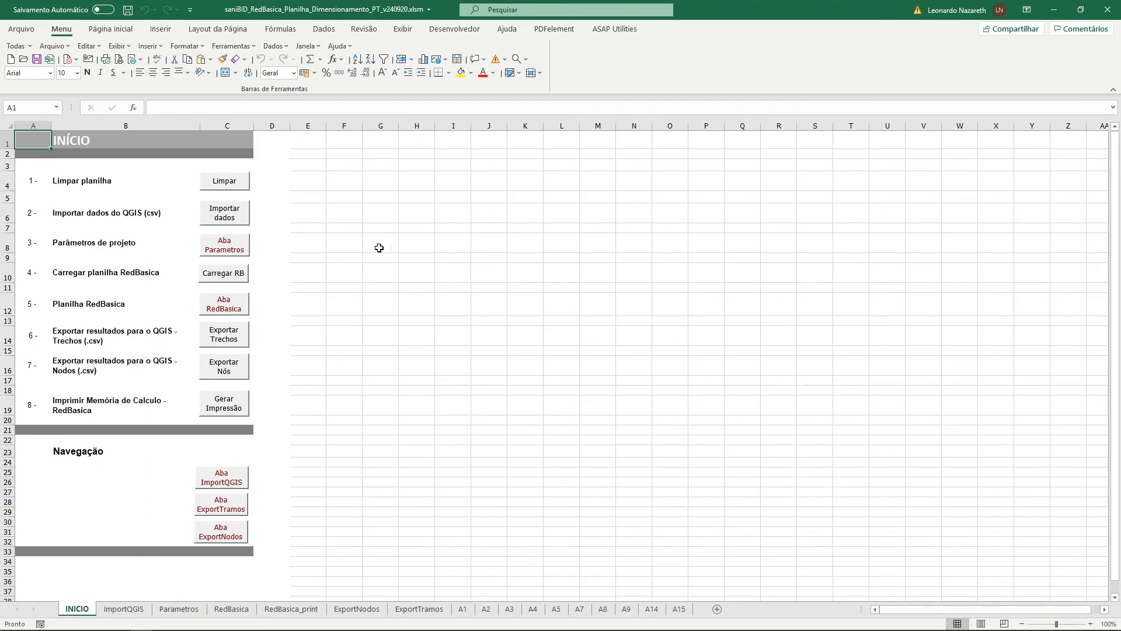
left_click(379, 248)
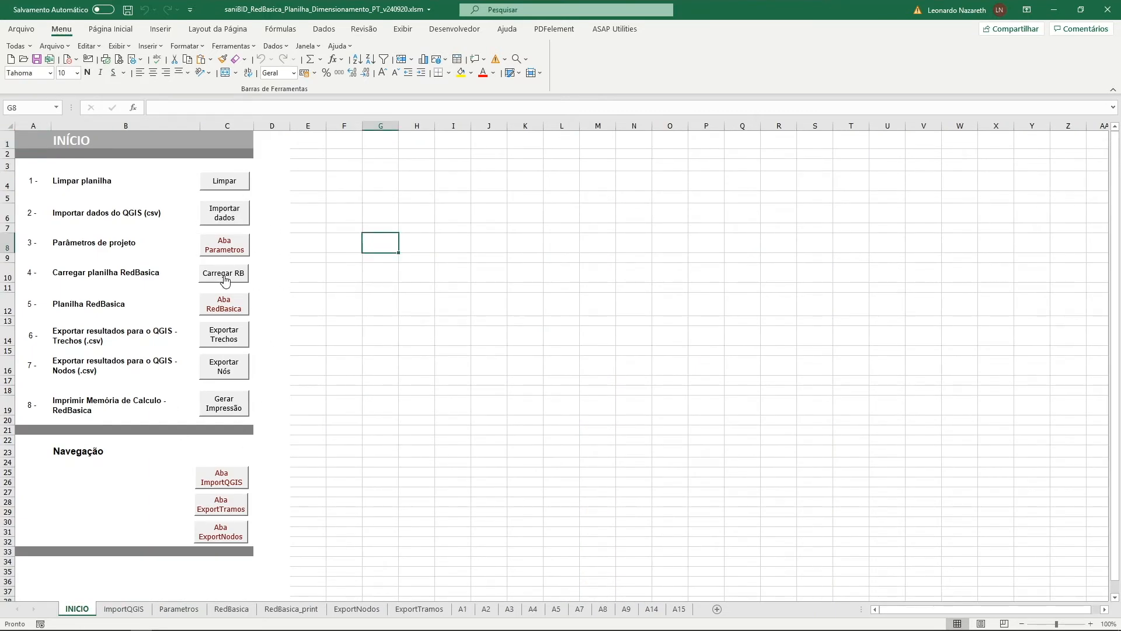
Step: Load the imported QGIS data into the RedBasica sheet from INICIO and dismiss the completion message
left_click(125, 611)
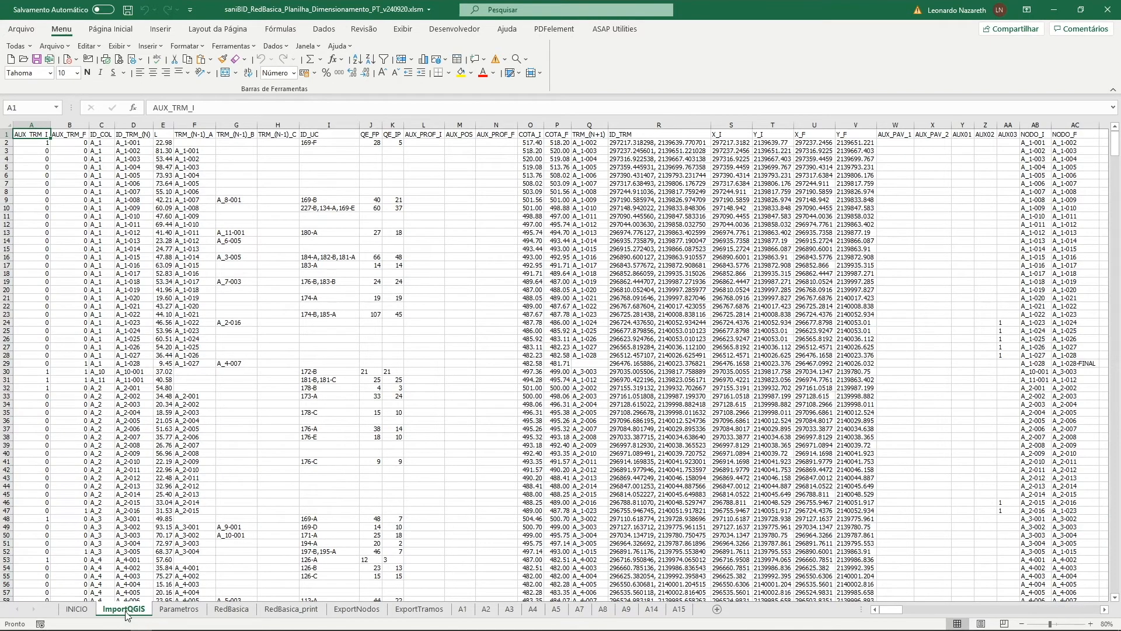
left_click(226, 613)
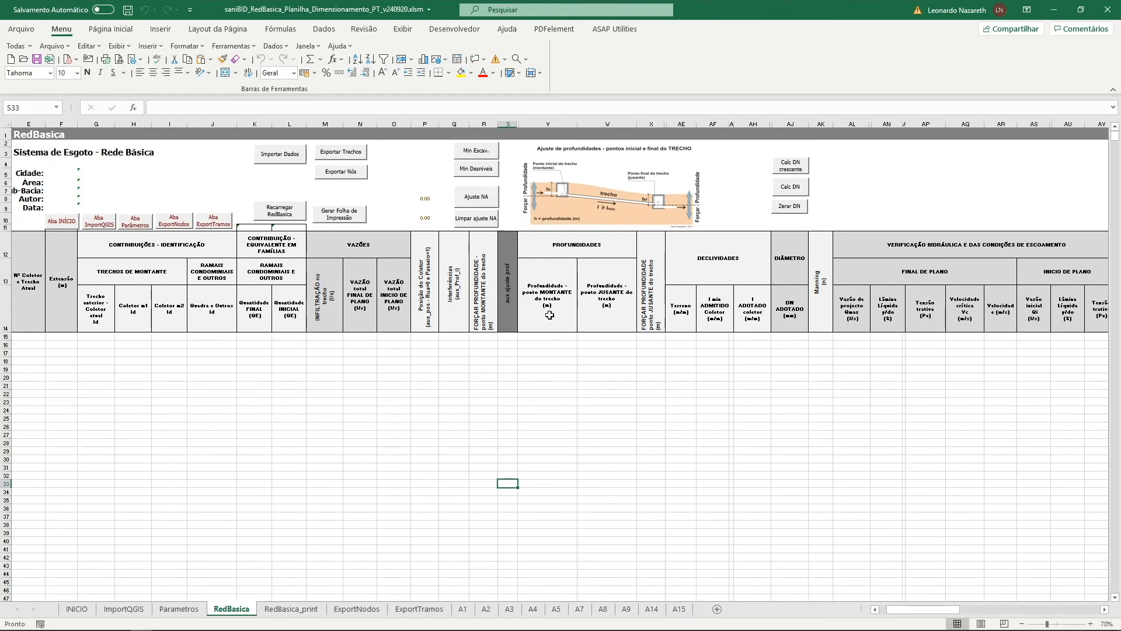
left_click(76, 608)
left_click(223, 277)
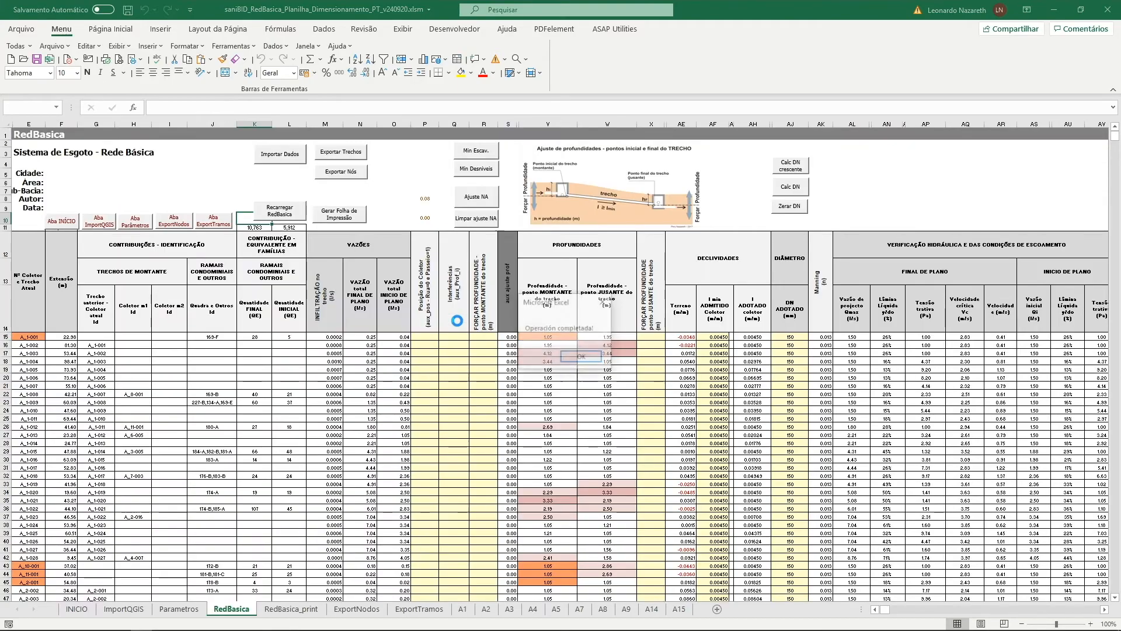
left_click(581, 357)
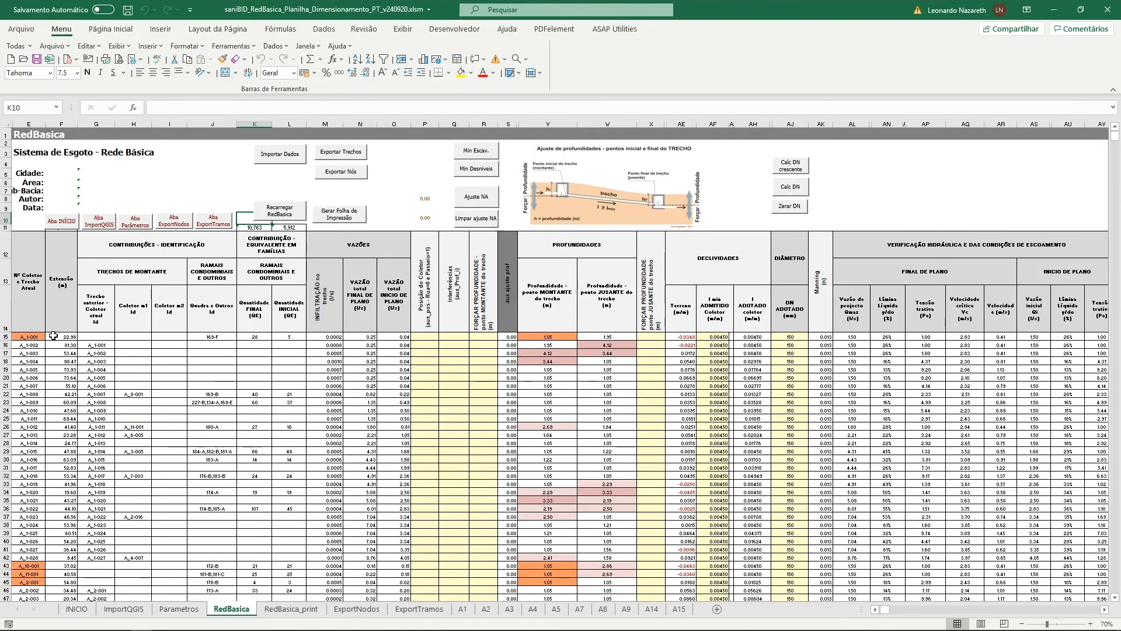
Step: Review the loaded collector stretches on the RedBasica sheet down to the last row, C_9-006, and back to the first
scroll(153, 353, "down", 19)
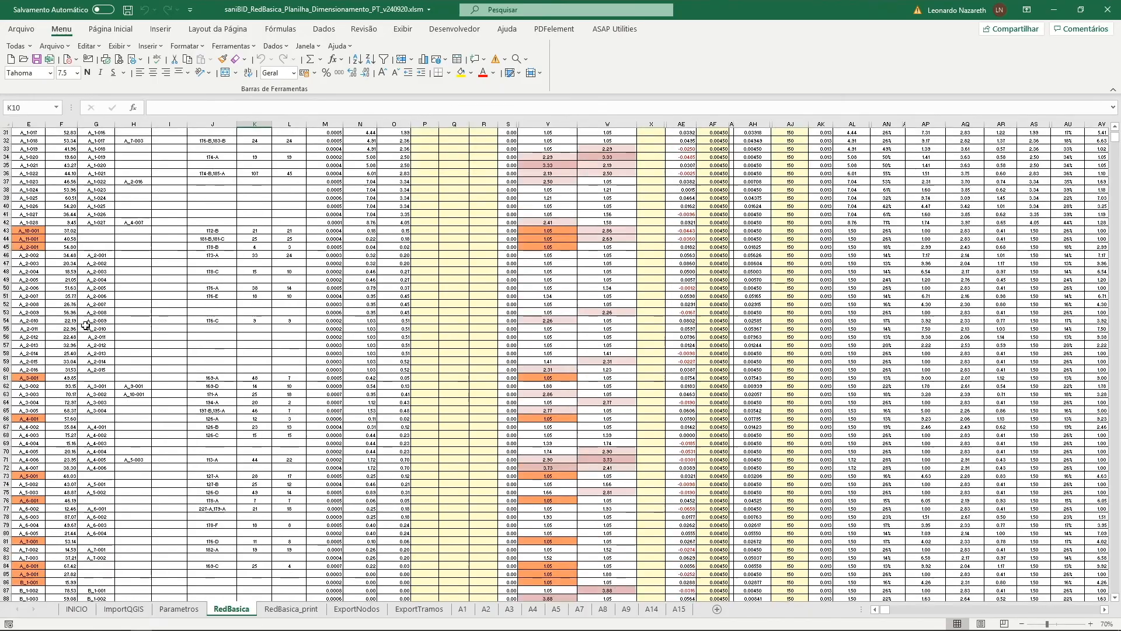
scroll(42, 305, "down", 20)
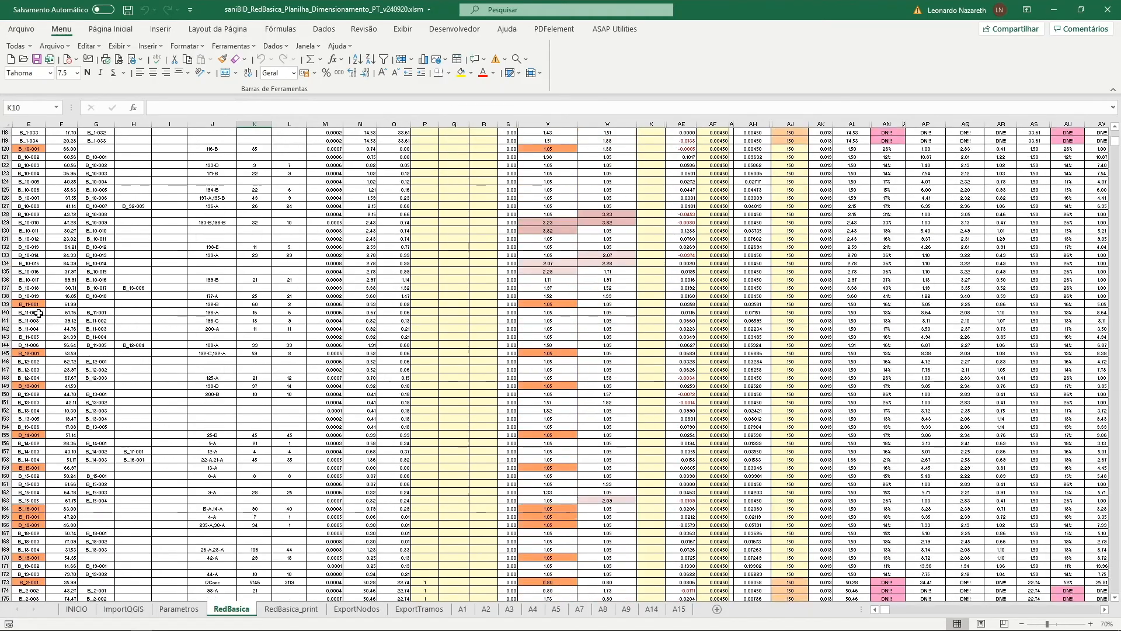
scroll(40, 320, "down", 20)
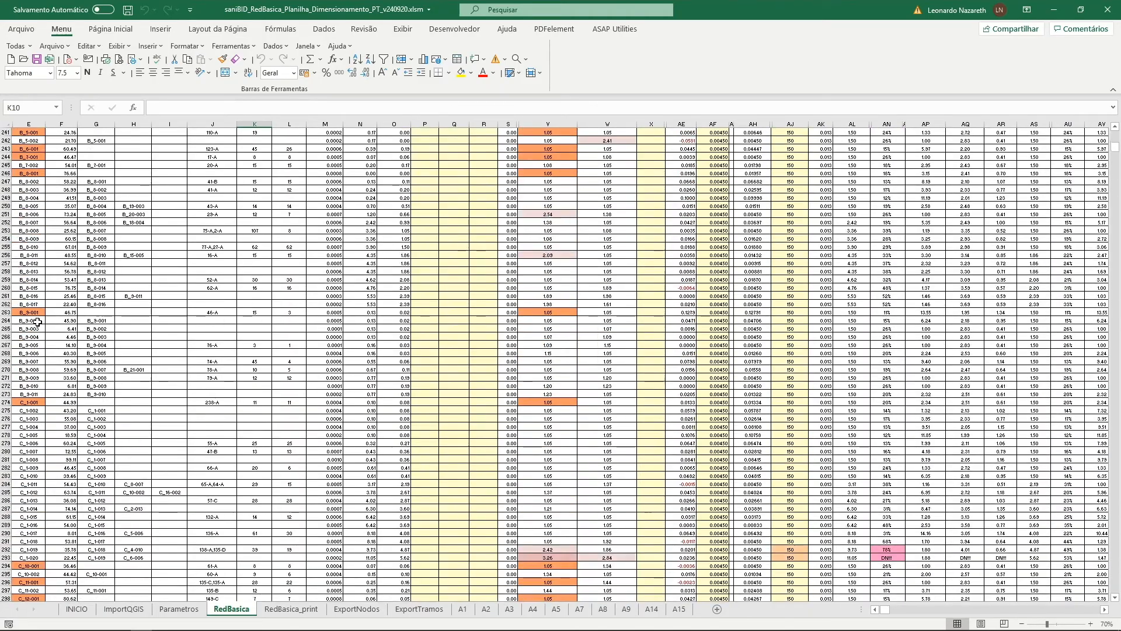
scroll(35, 325, "down", 10)
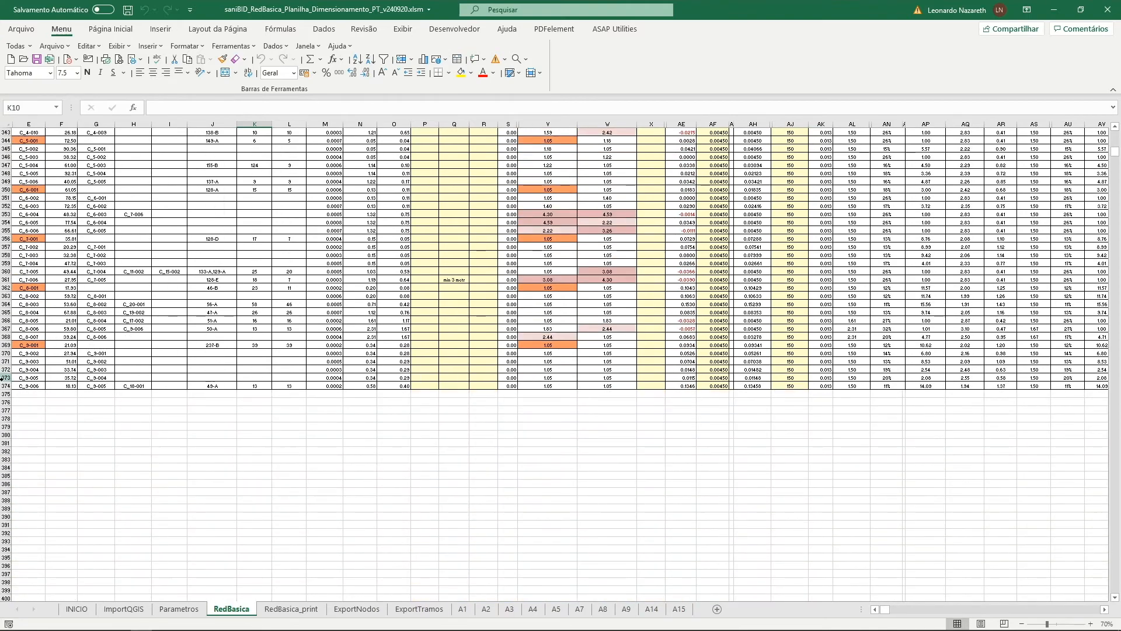
left_click(6, 386)
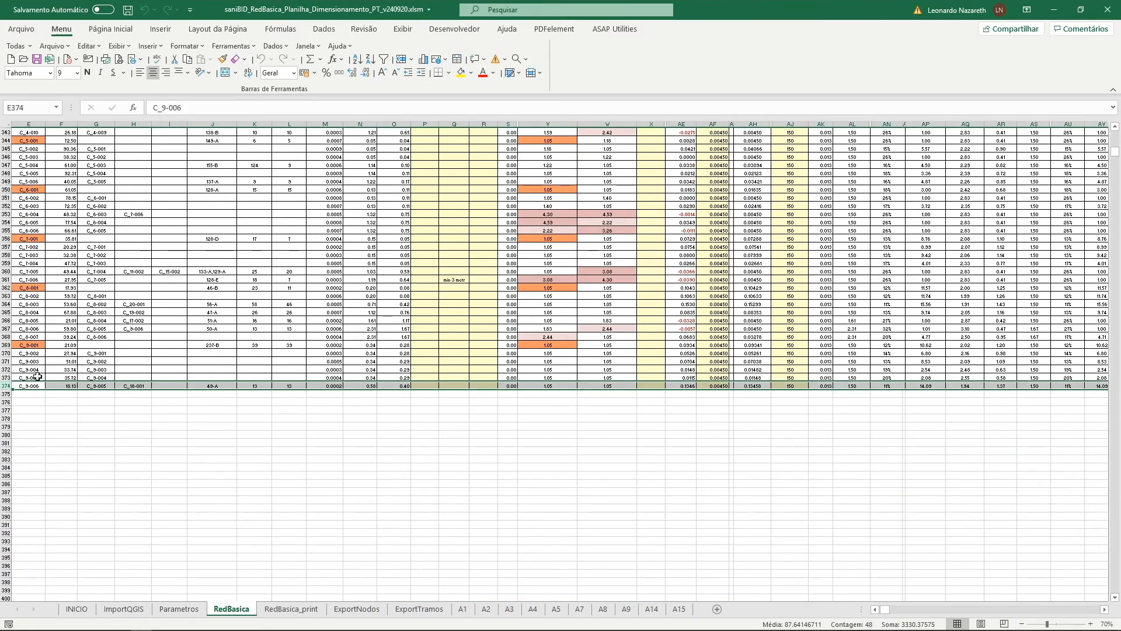
scroll(106, 370, "up", 20)
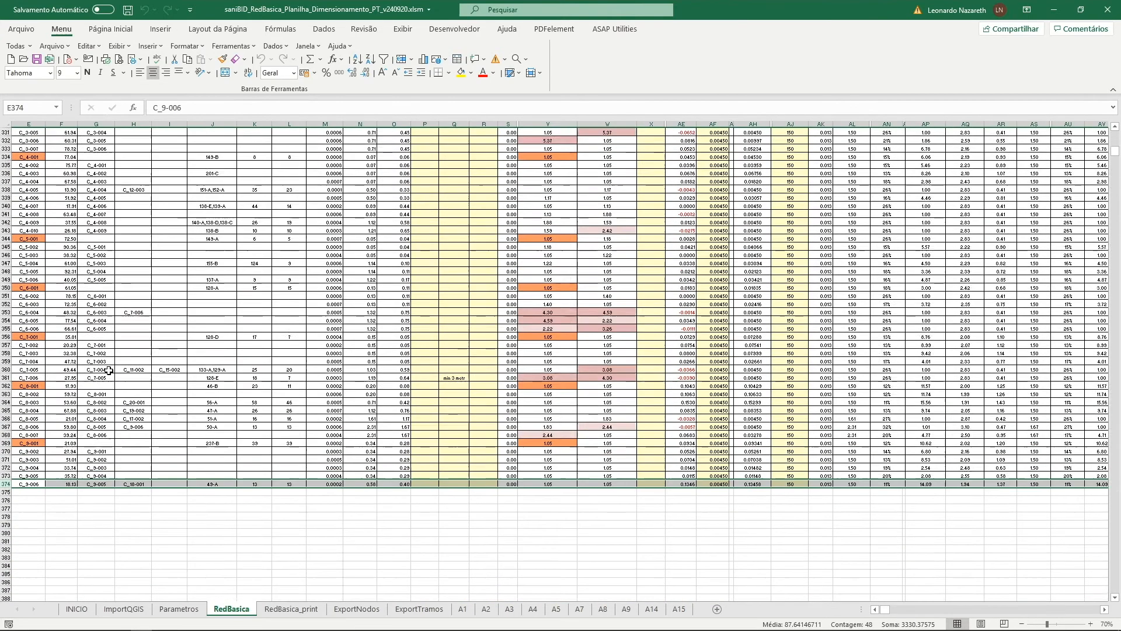
scroll(109, 370, "up", 20)
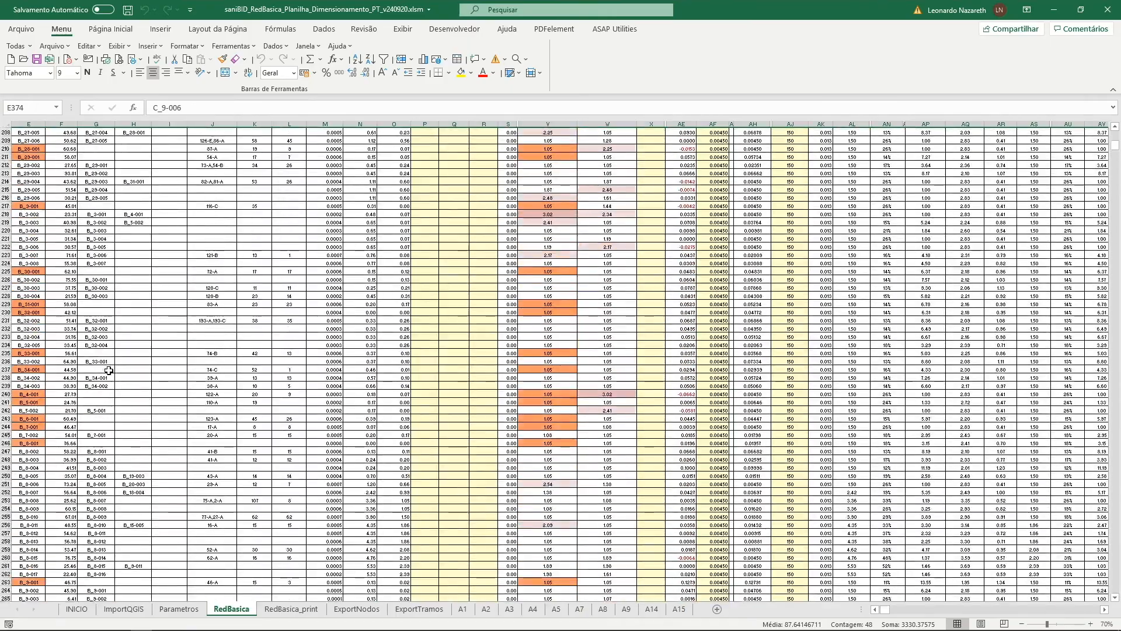
scroll(48, 292, "up", 20)
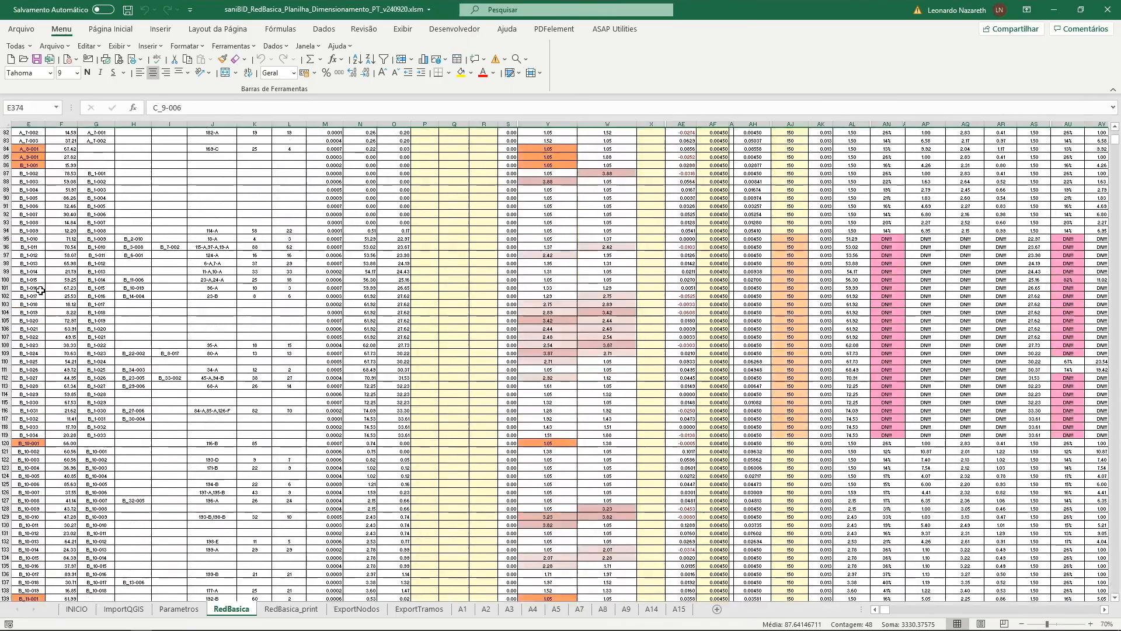
scroll(26, 279, "up", 6)
Step: Examine the collector position, interference and forced downstream depth cells of the first stretch in row 15
left_click(458, 337)
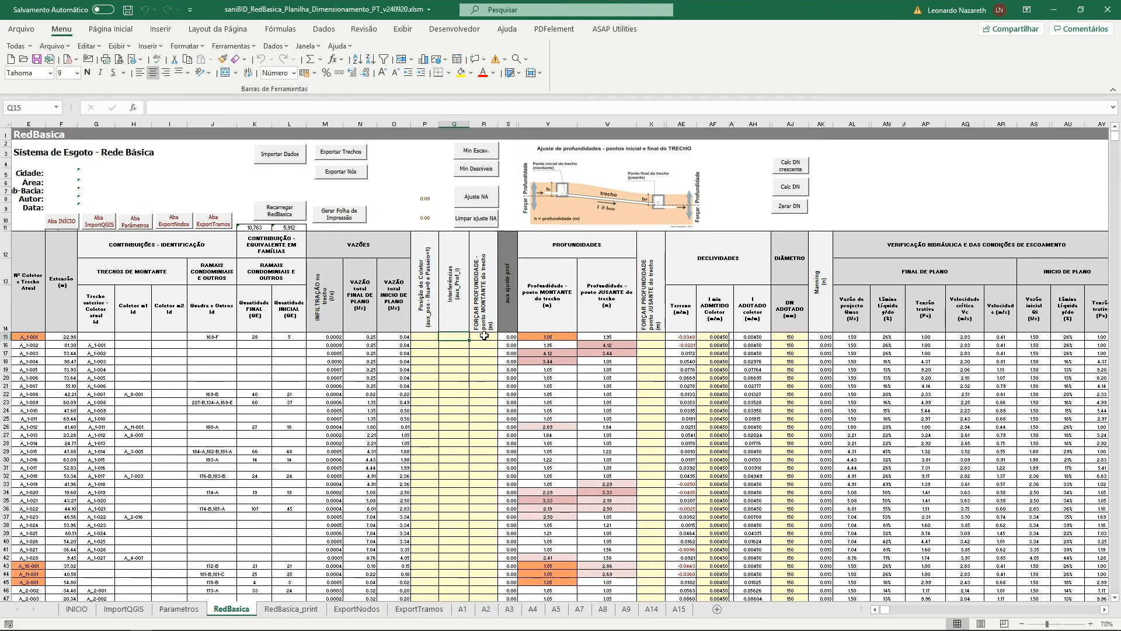
left_click(426, 337)
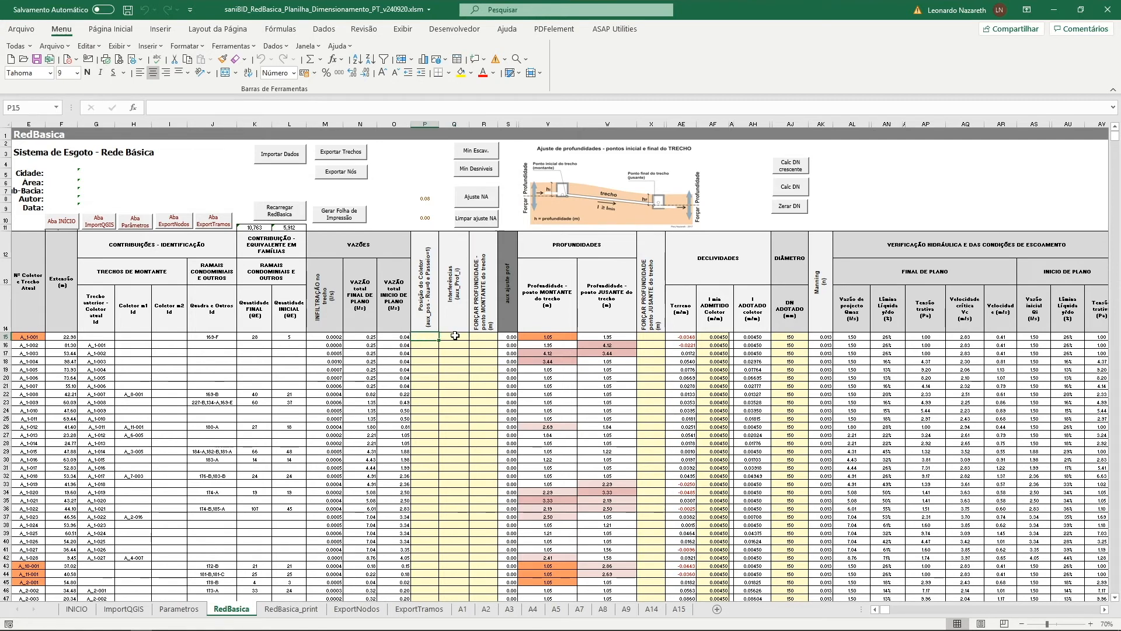
left_click(455, 336)
left_click(653, 337)
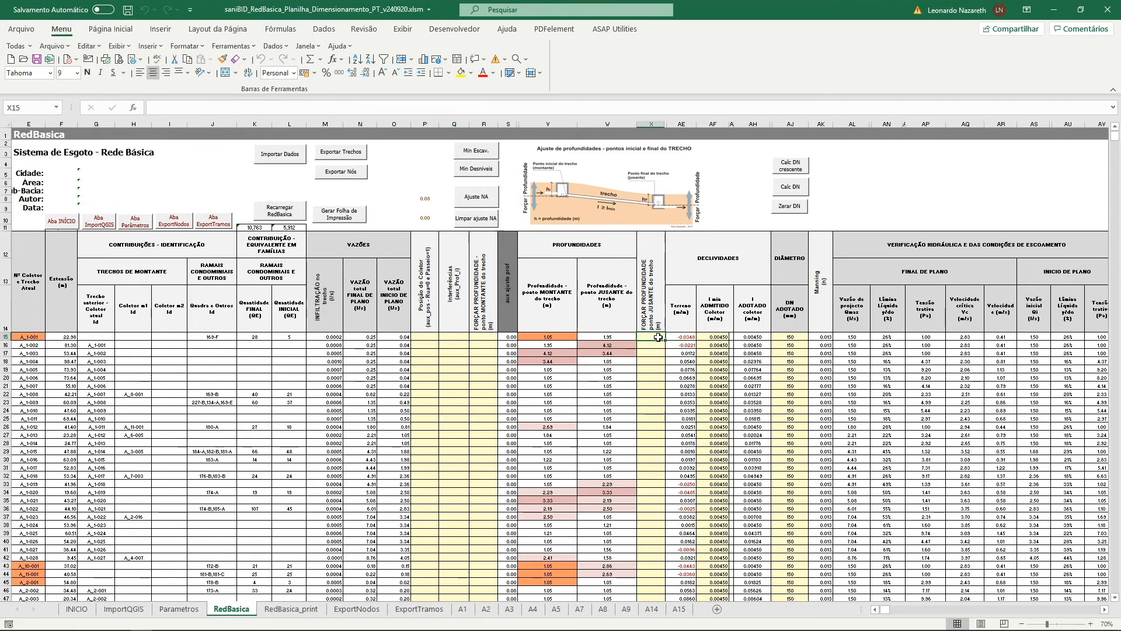
Step: Inspect the block ID, the final and initial contribution quantities and the infiltration formula of stretch A_1-001 in row 15
left_click(331, 335)
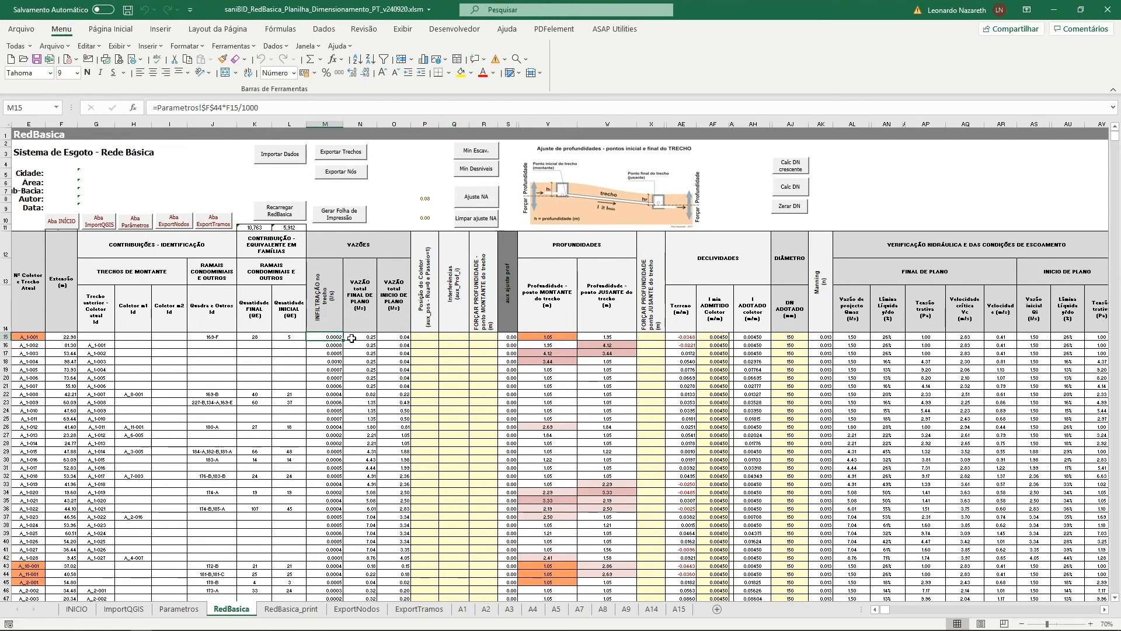
left_click(278, 337)
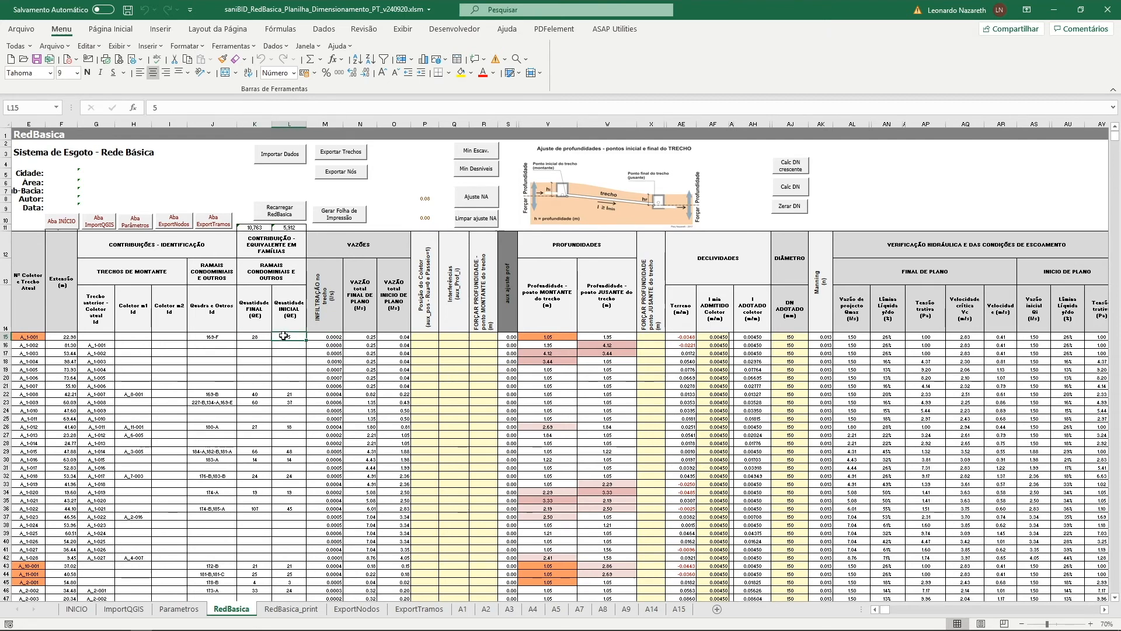
left_click(215, 336)
left_click(256, 336)
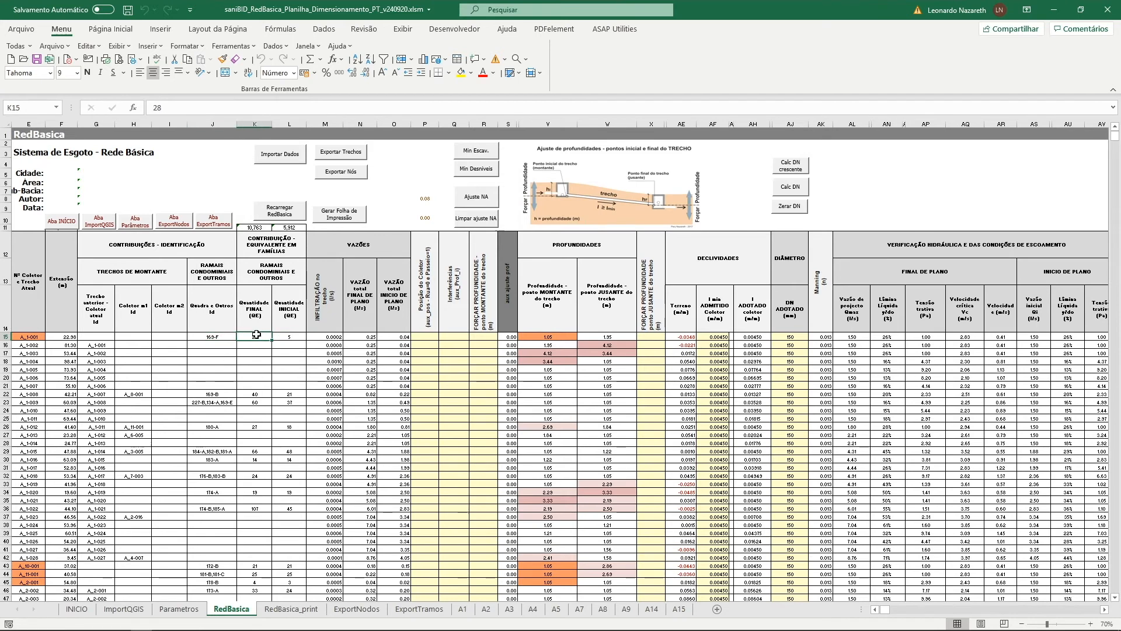
left_click(220, 336)
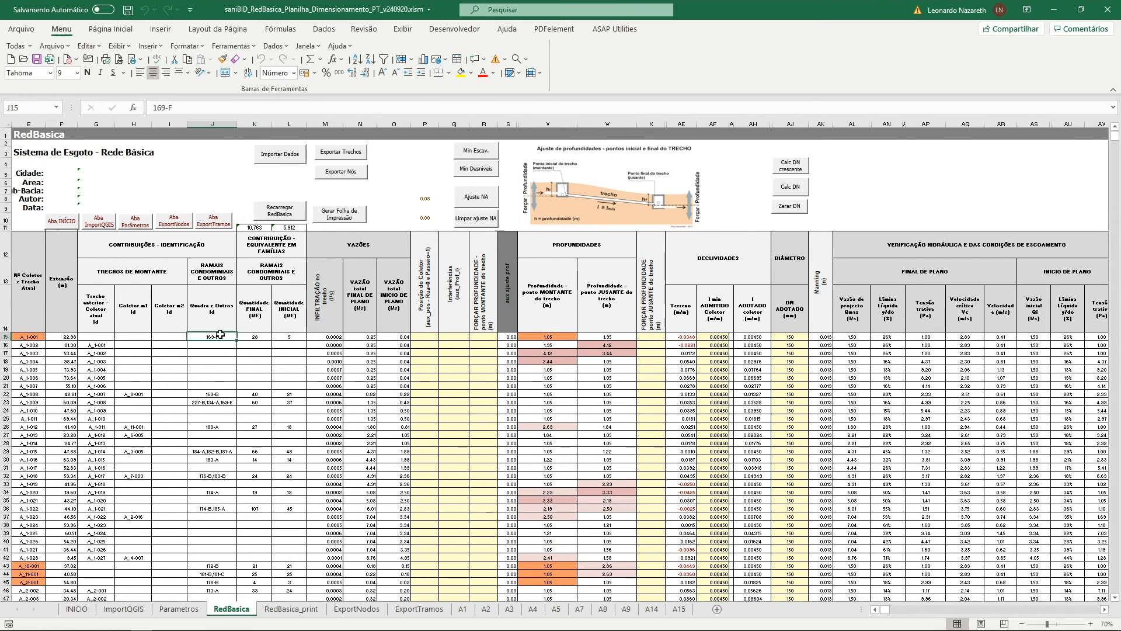
left_click(7, 337)
left_click(255, 337)
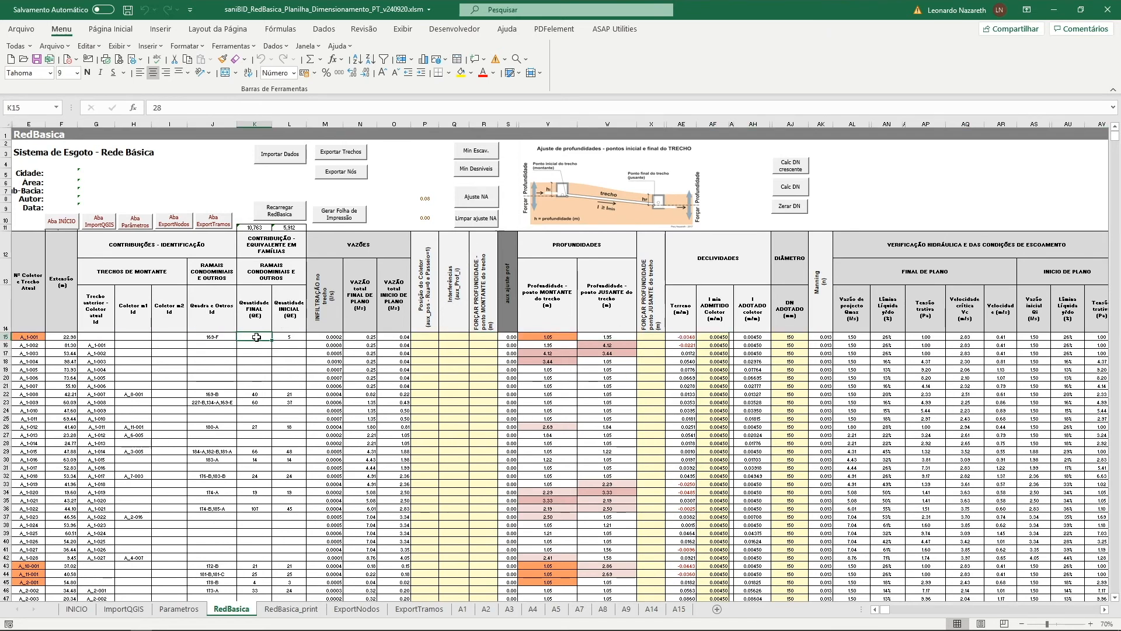
left_click(289, 336)
type("5")
key("Tab")
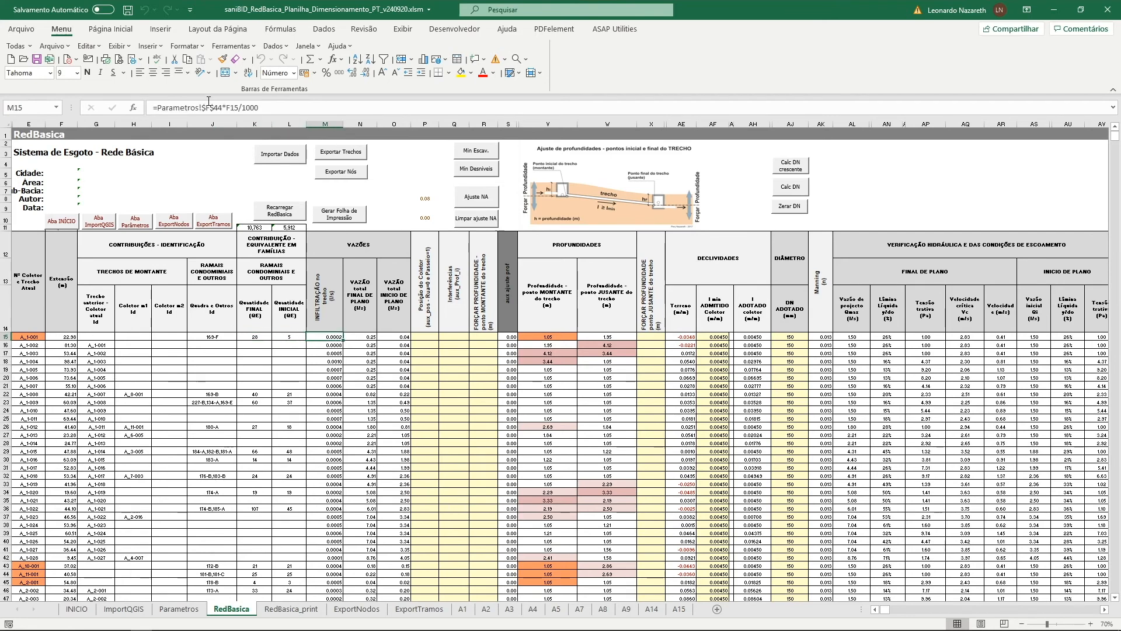
Step: Inspect the total flow, terrain slope, adopted slope and final design flow formulas of stretch A_1-001 in row 15
left_click(370, 337)
left_click(395, 336)
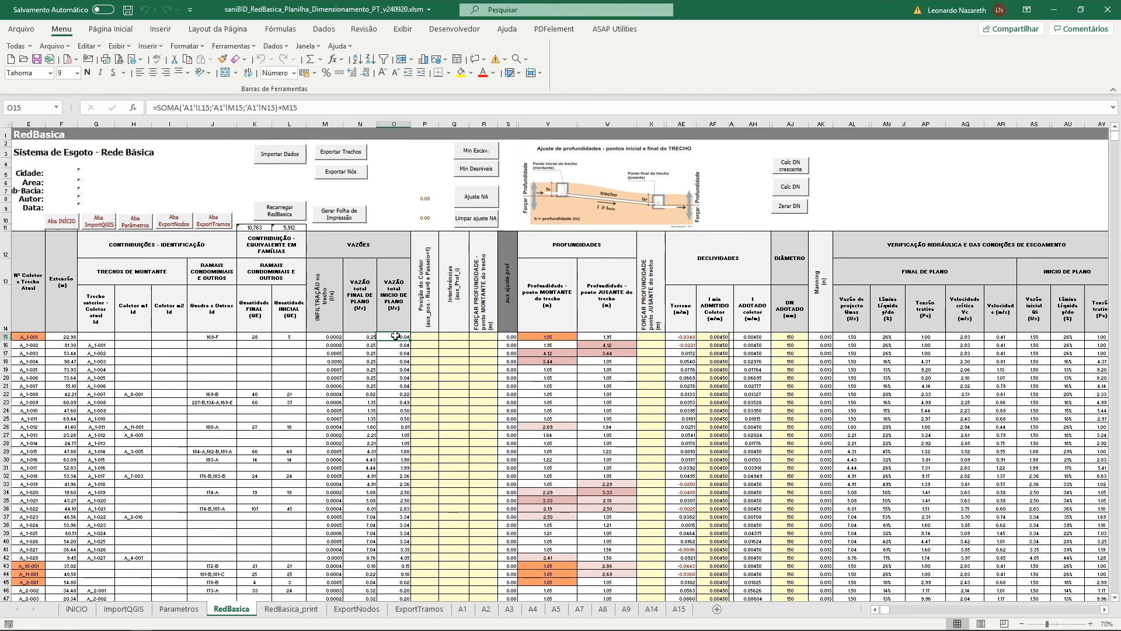
left_click(688, 336)
left_click(752, 337)
left_click(843, 338)
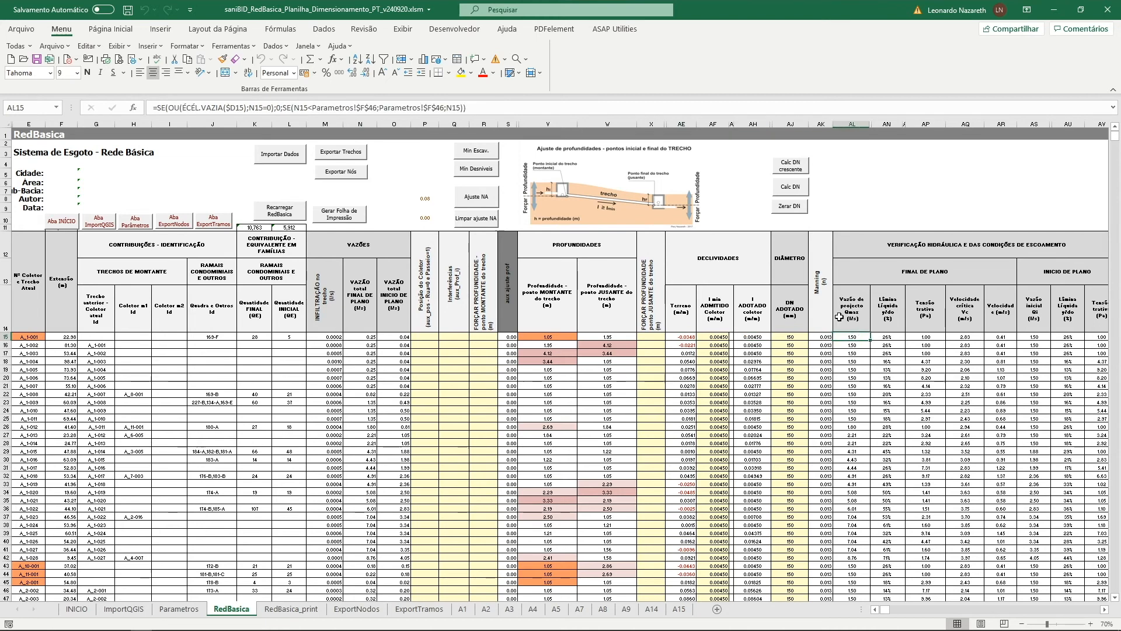
left_click(889, 198)
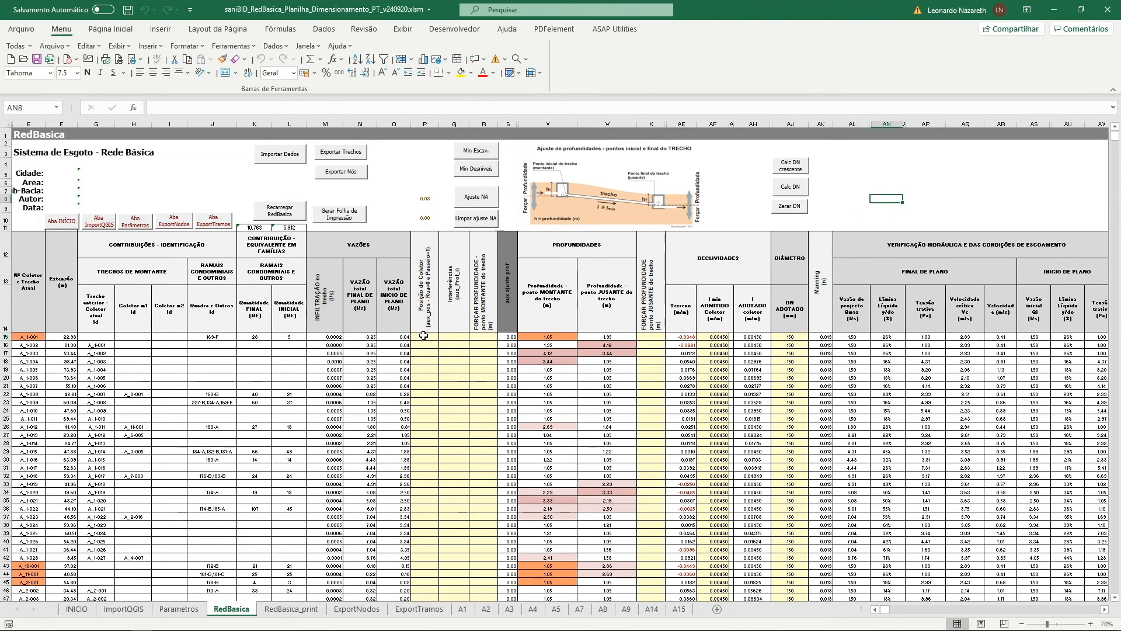
Step: Review the yellow cells of row 15 for position, interferences, forced depths, minimum slope and adopted diameter
left_click_drag(424, 335, 484, 337)
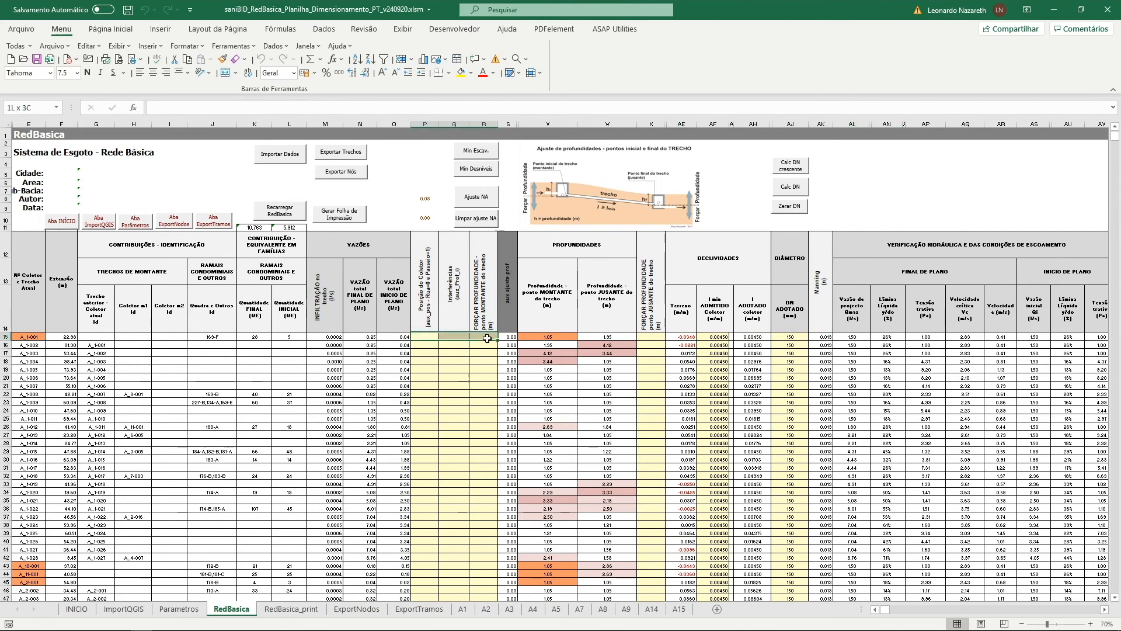
left_click(653, 337)
left_click(715, 337)
left_click(796, 337)
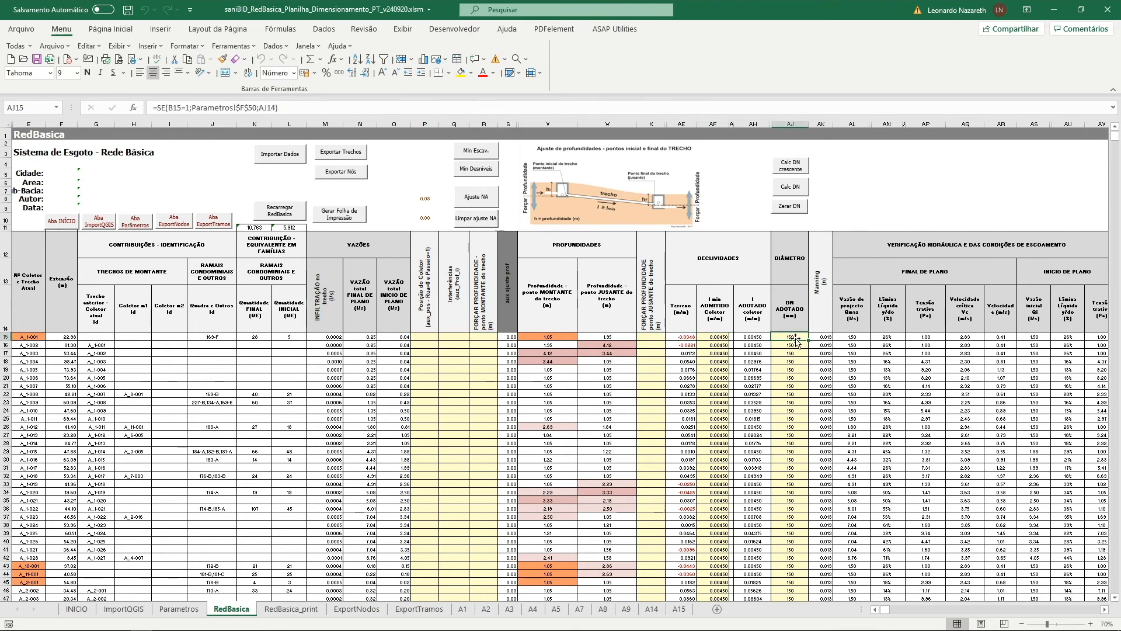
left_click(713, 337)
left_click(418, 335)
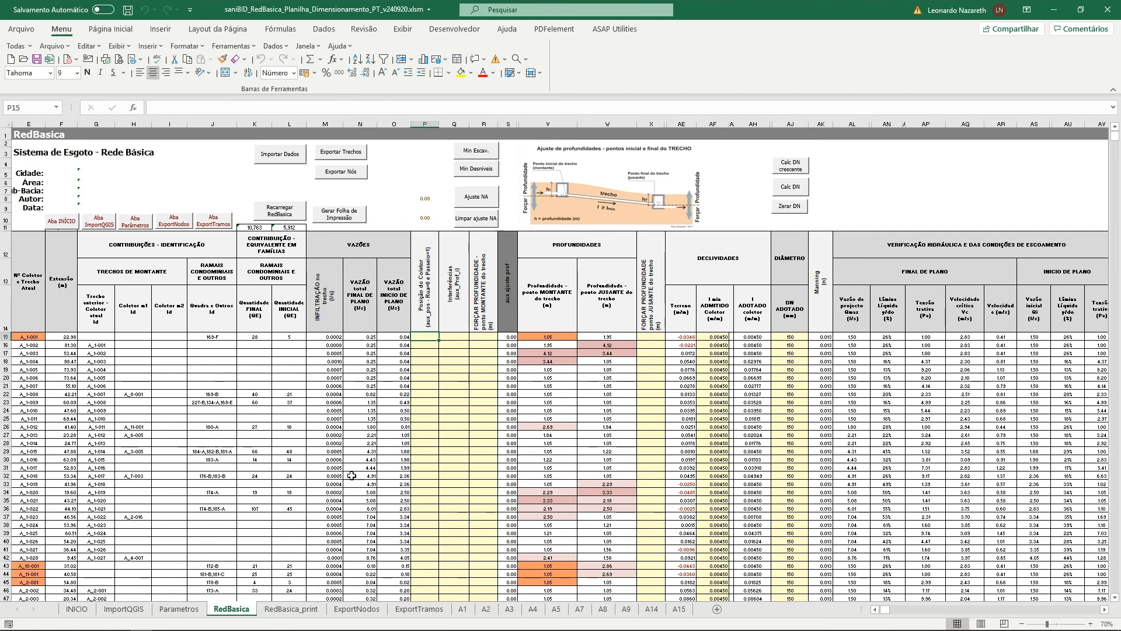
Step: Return to the INICIO sheet and select the empty cell E4
left_click(79, 609)
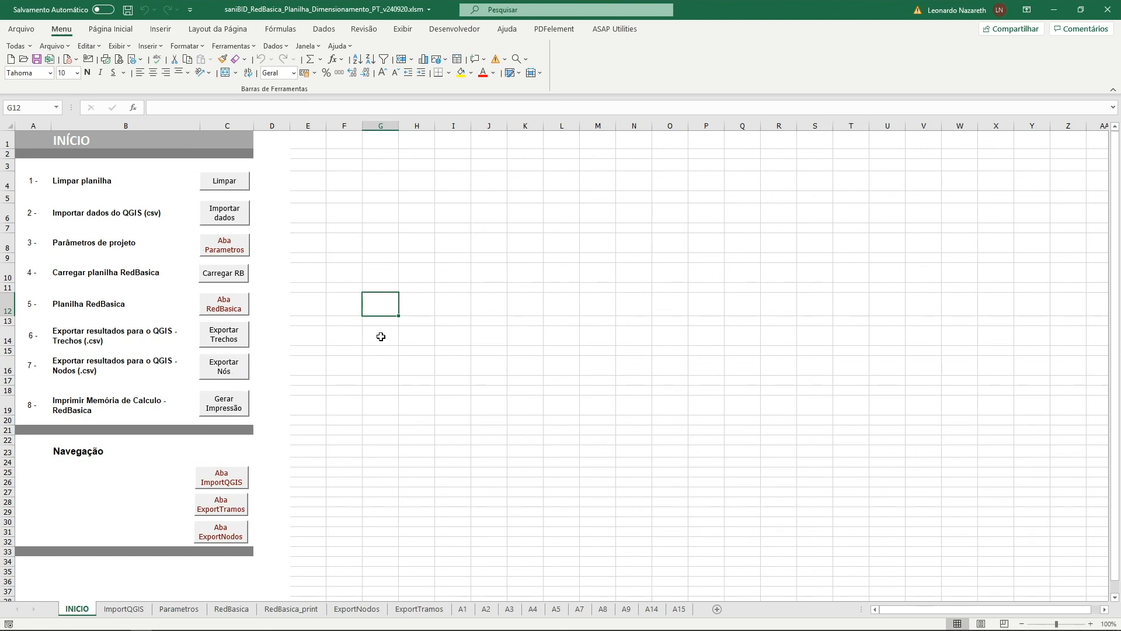
left_click(357, 331)
left_click(309, 182)
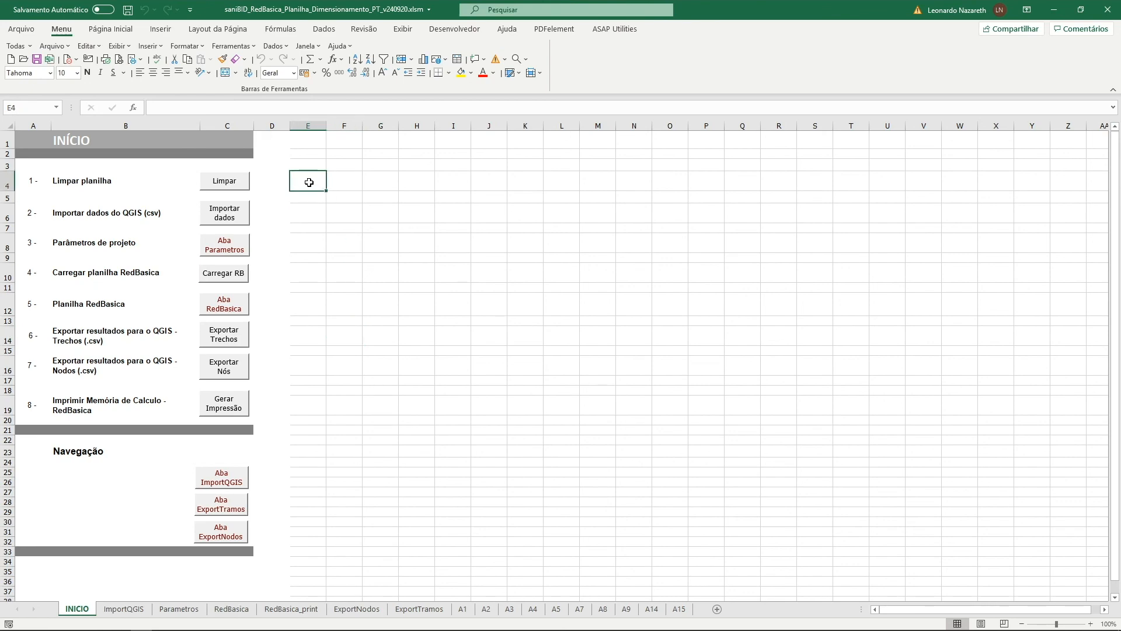